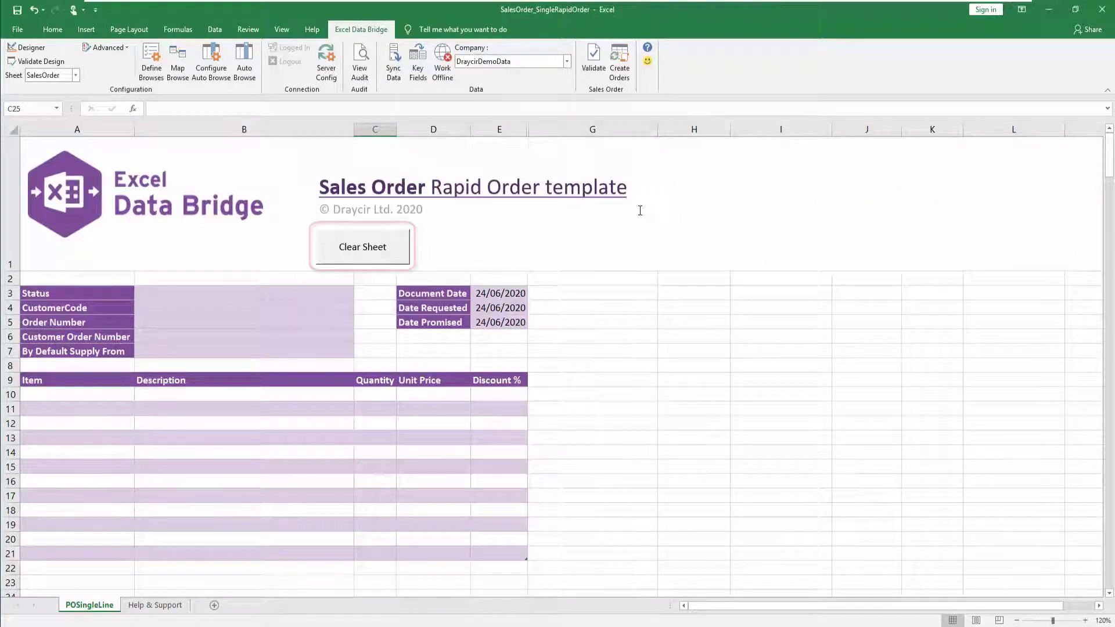
# Clear the Rapid Order sheet and fill CustomerCode from the data browse list, filtering Name to Festival Homes Ltd.
pyautogui.click(366, 250)
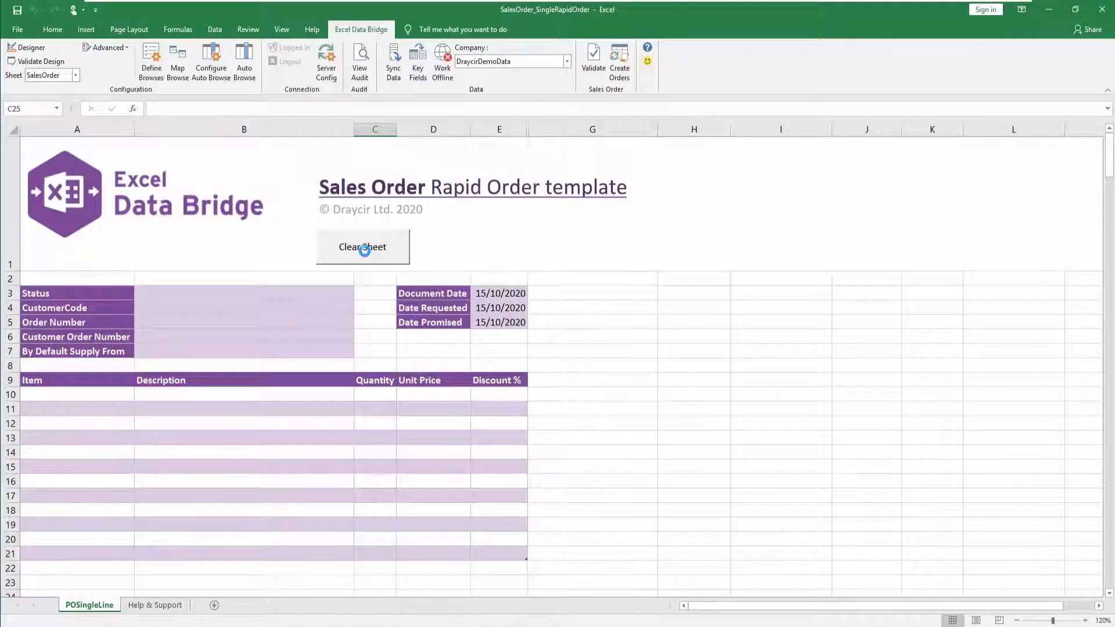
pyautogui.click(286, 309)
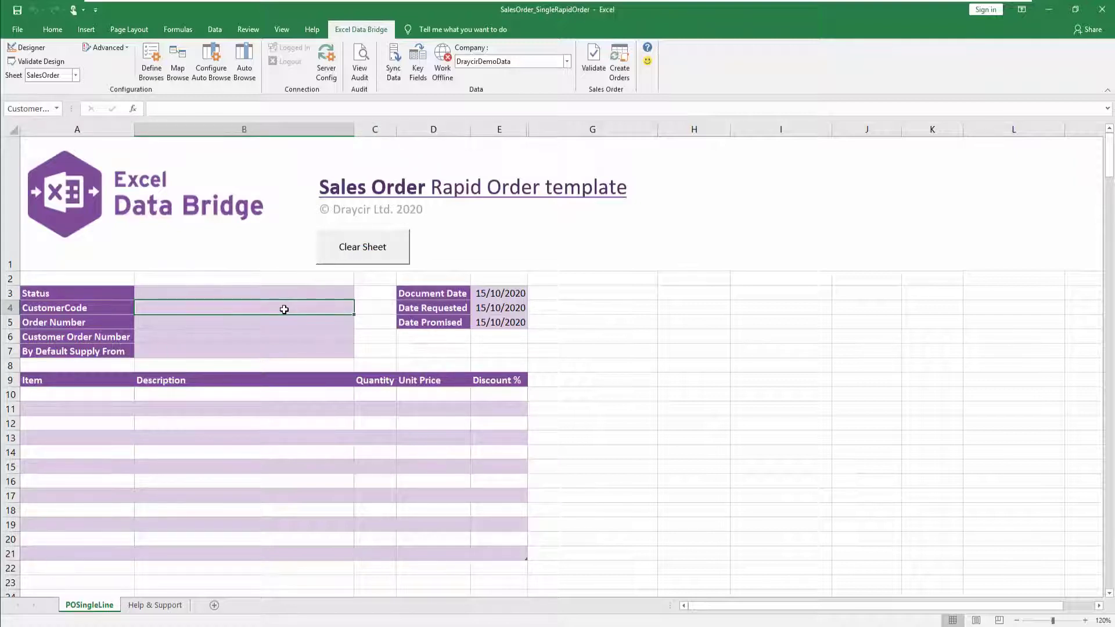
pyautogui.rightClick(284, 310)
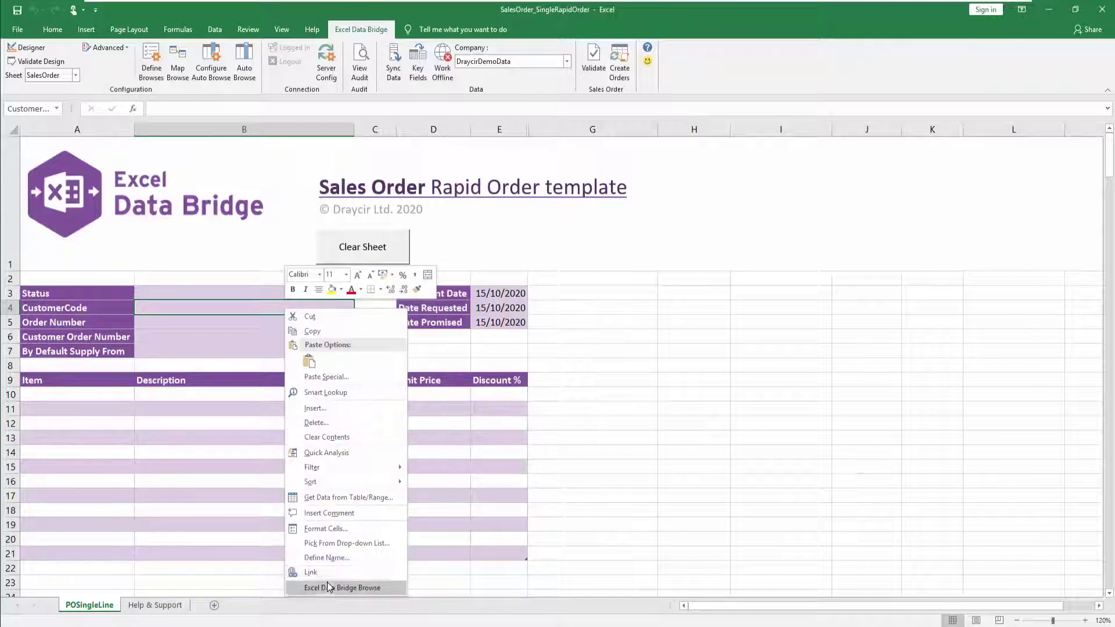
pyautogui.click(319, 589)
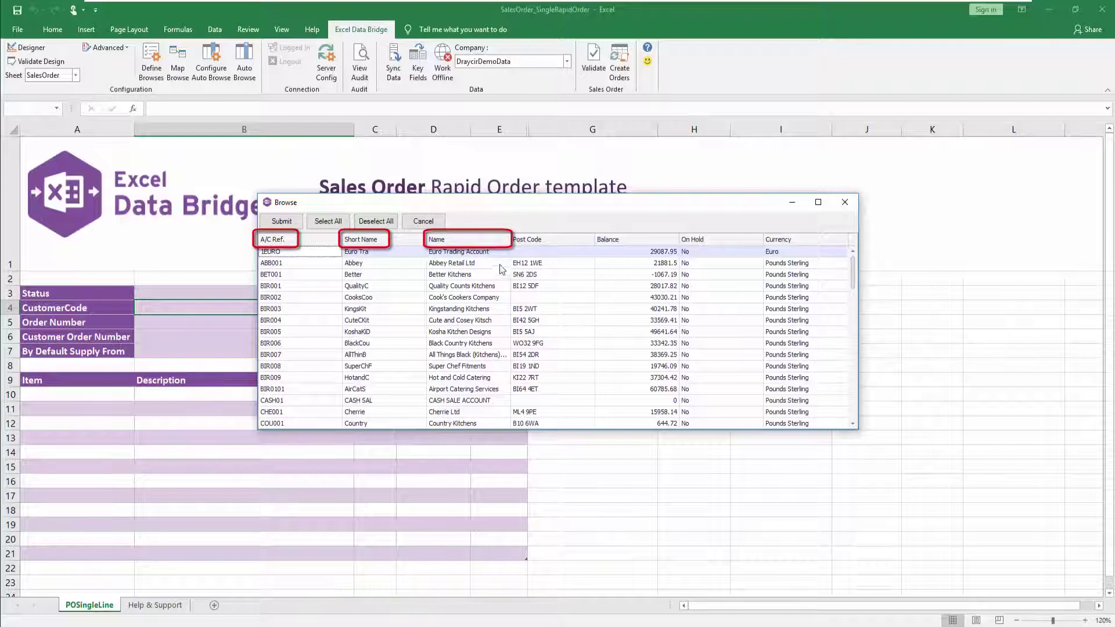
pyautogui.click(507, 239)
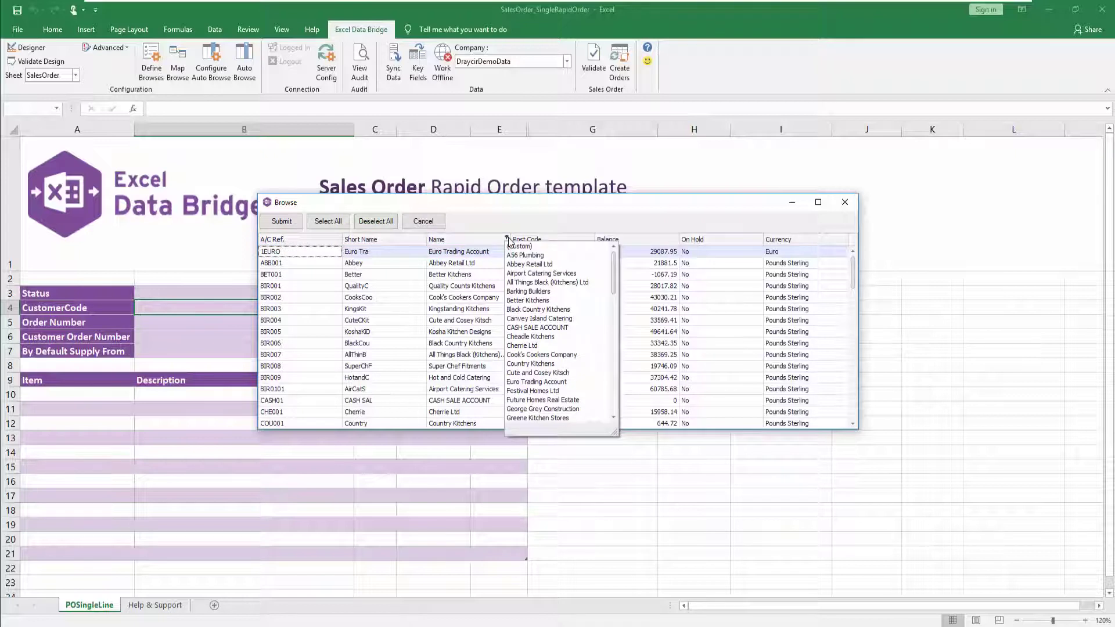
pyautogui.click(554, 390)
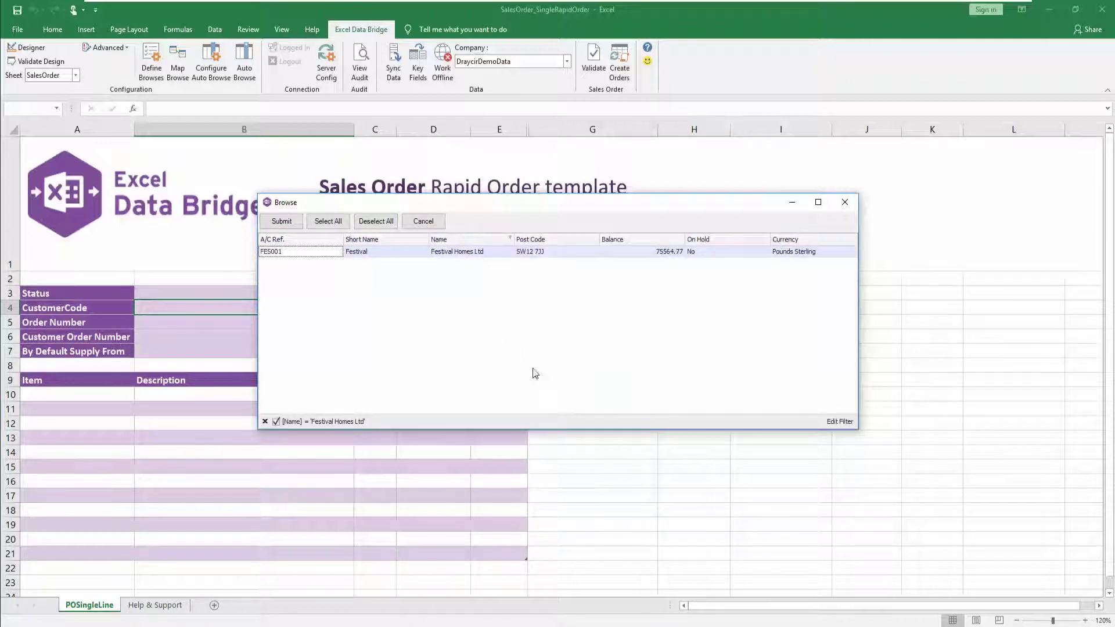
pyautogui.click(290, 223)
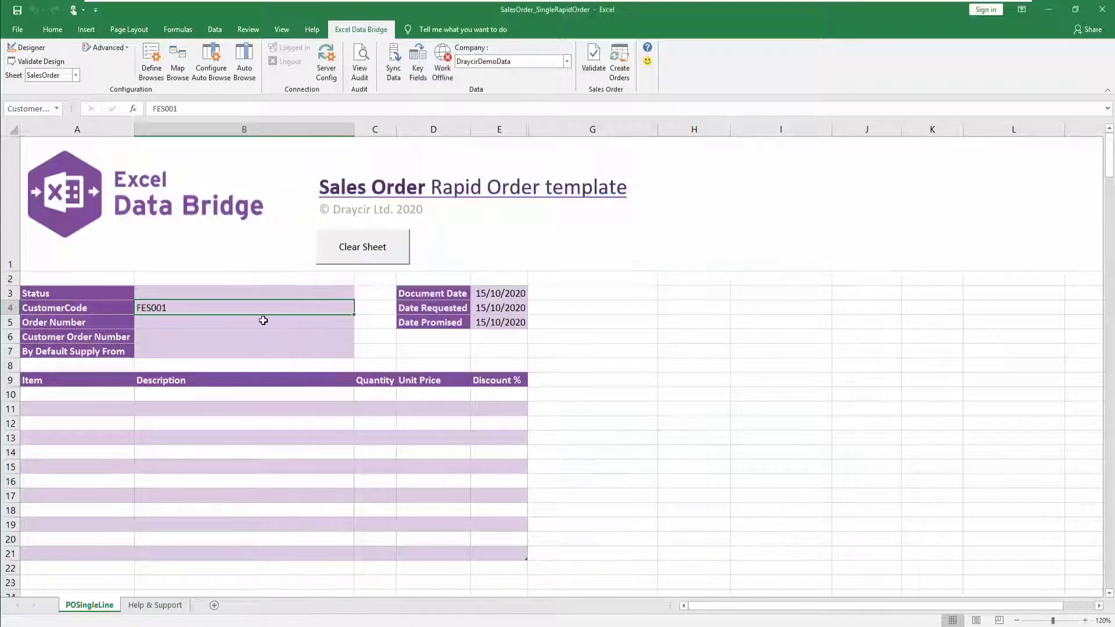
# Enter the customer order number and set By Default Supply From to FACTORY from the browse list.
pyautogui.click(246, 343)
pyautogui.write('35216')
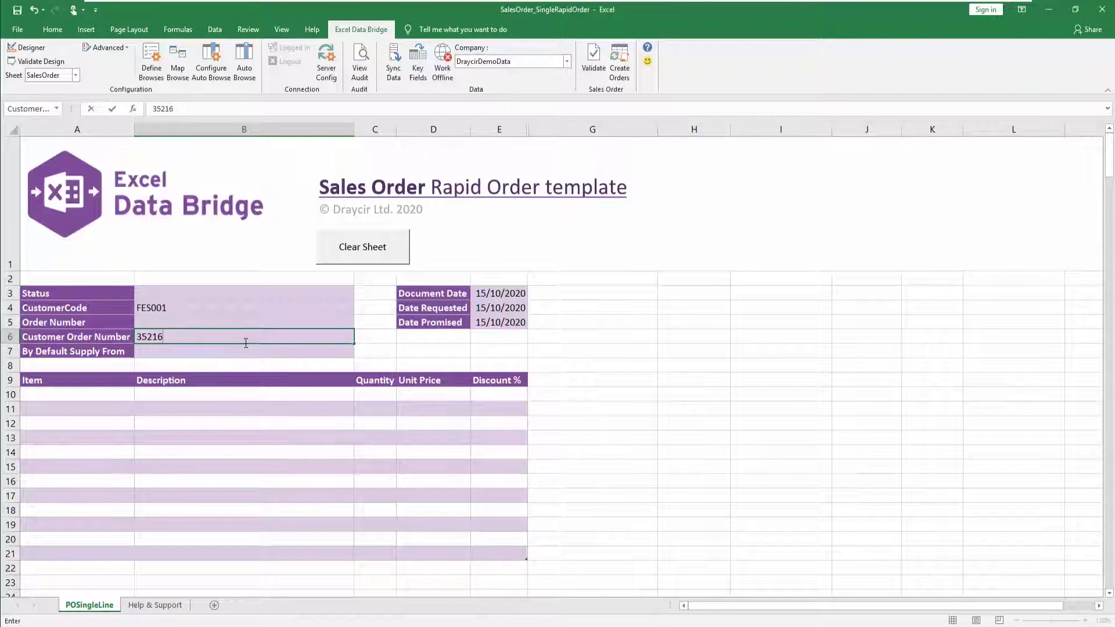
pyautogui.click(242, 351)
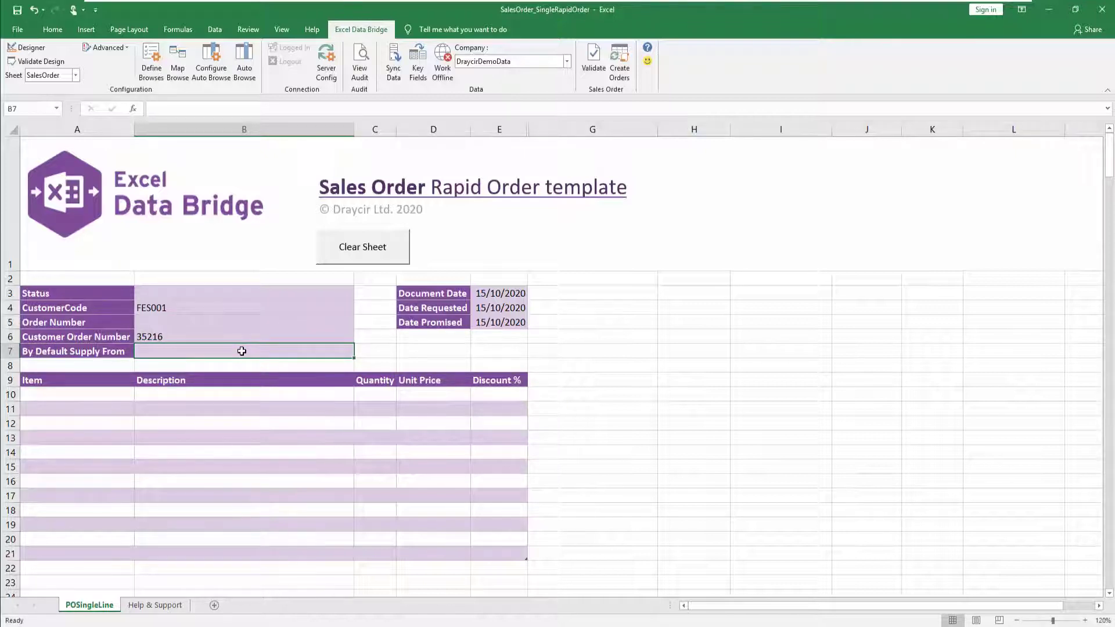
pyautogui.rightClick(241, 351)
pyautogui.click(266, 343)
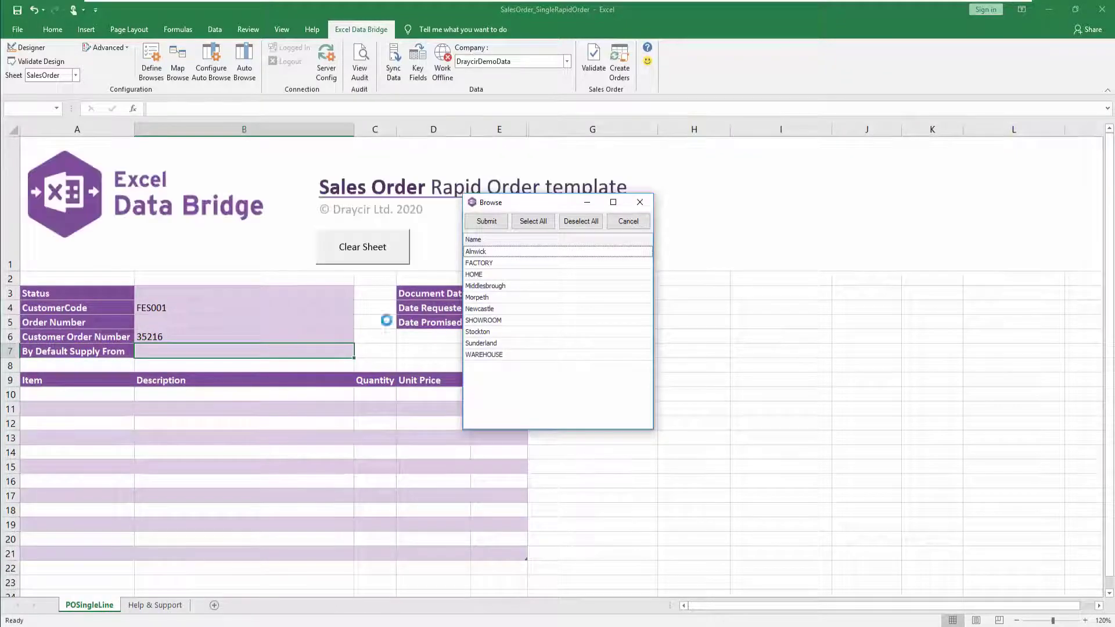
pyautogui.click(503, 265)
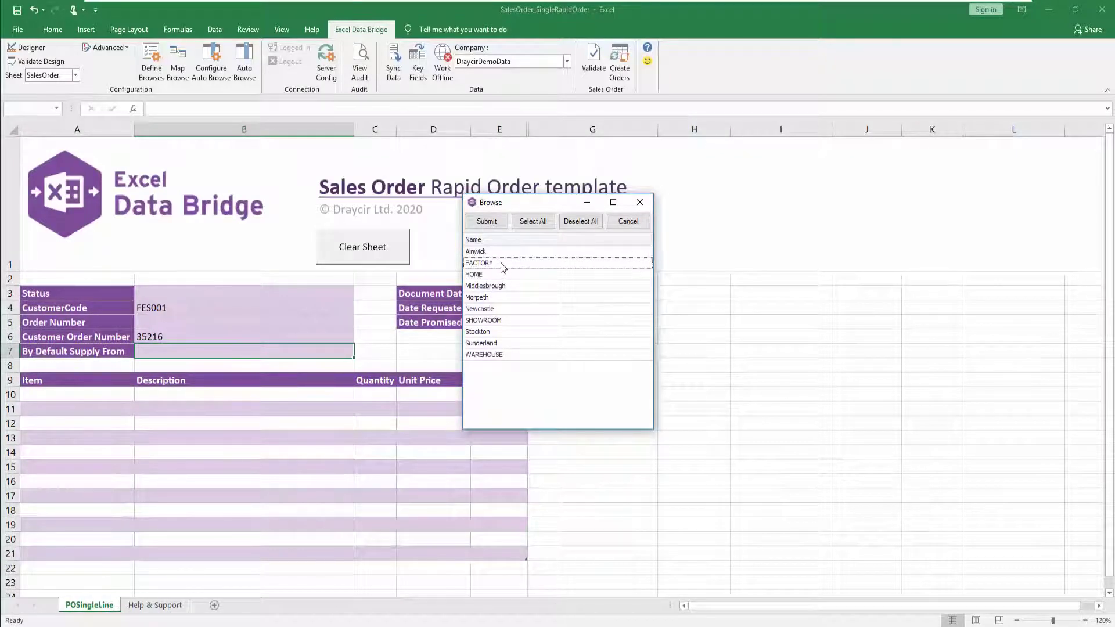
pyautogui.doubleClick(500, 263)
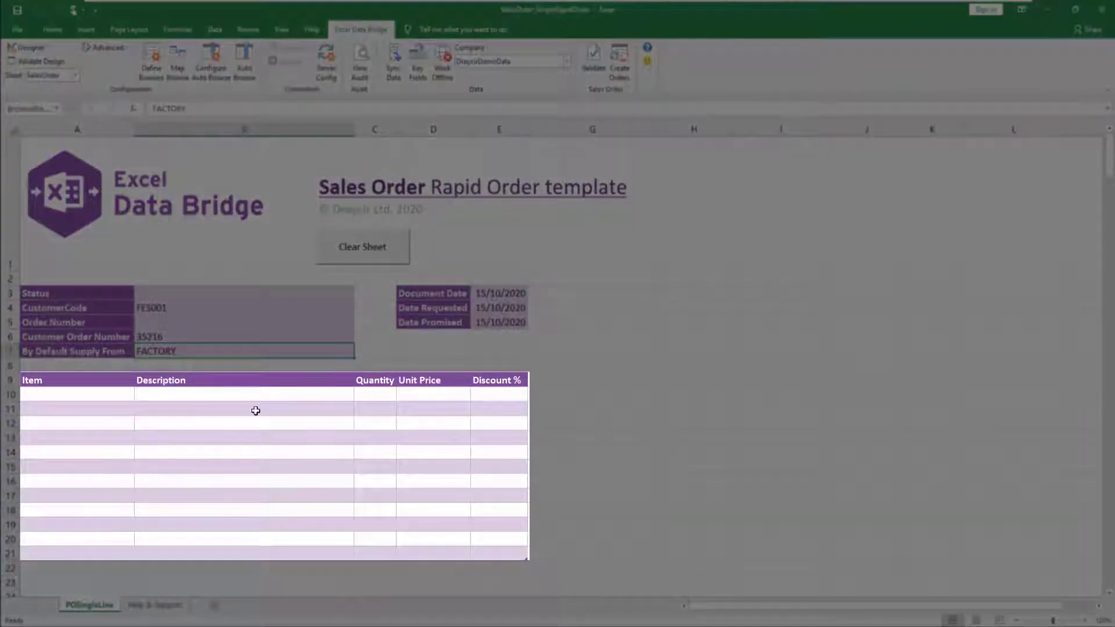
# Fill the first item line in row 10 with IR/HINGE by filtering the item browse list on Item Code.
pyautogui.click(107, 395)
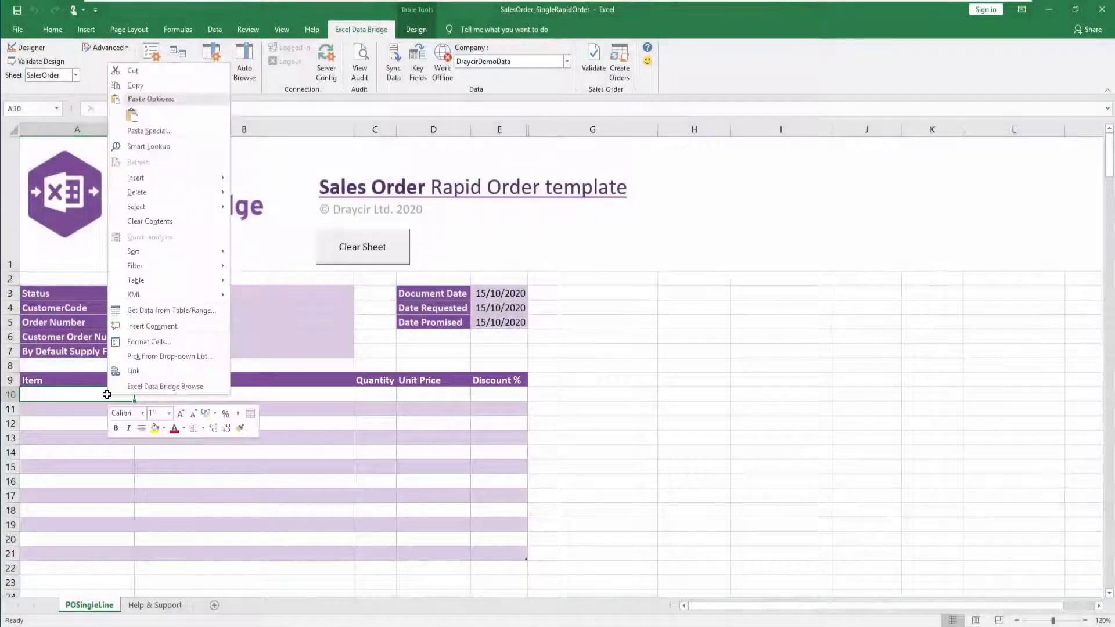
pyautogui.rightClick(112, 396)
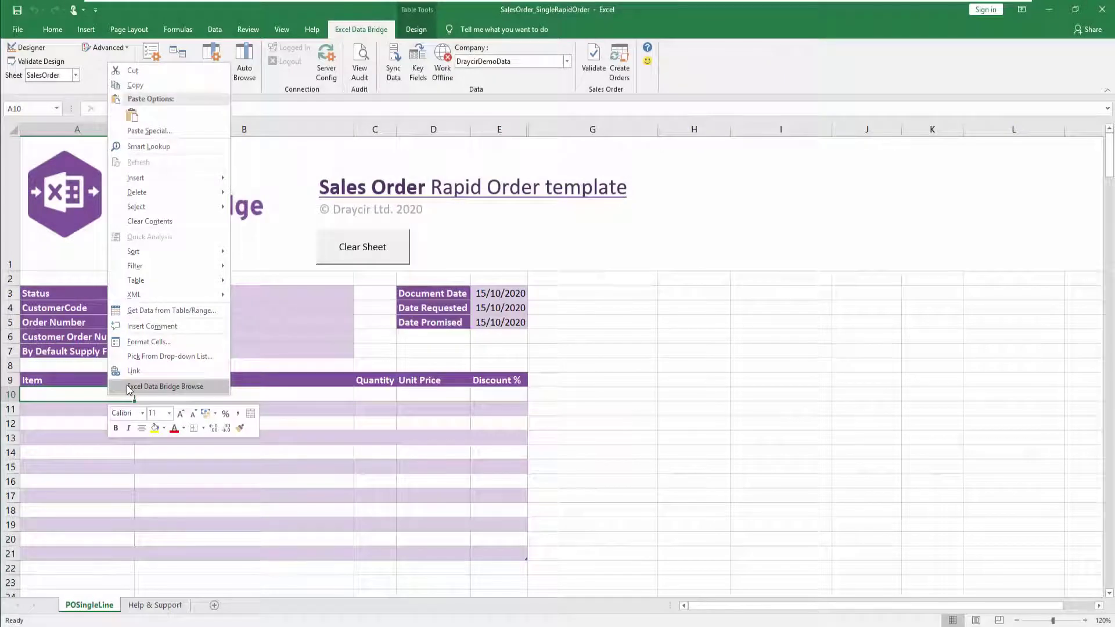
pyautogui.click(129, 388)
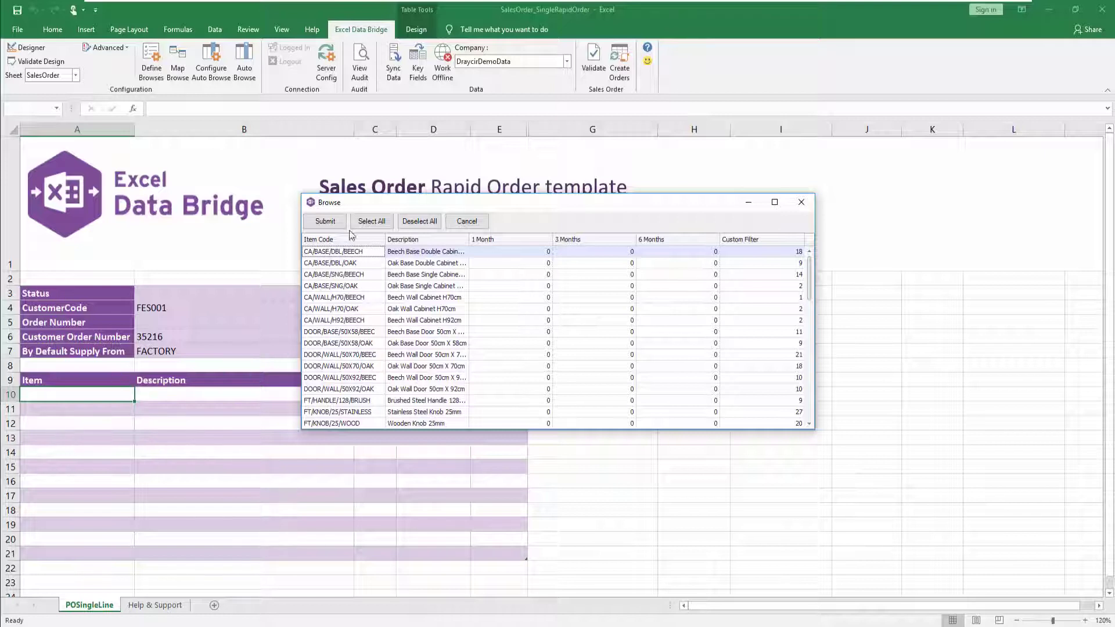
pyautogui.click(381, 238)
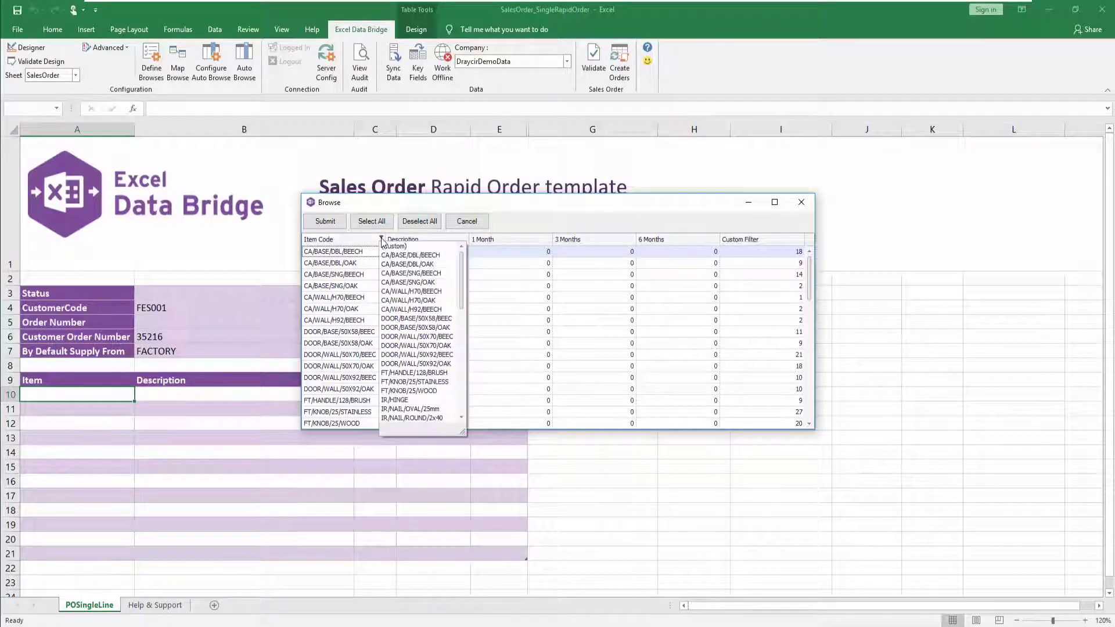
pyautogui.click(395, 399)
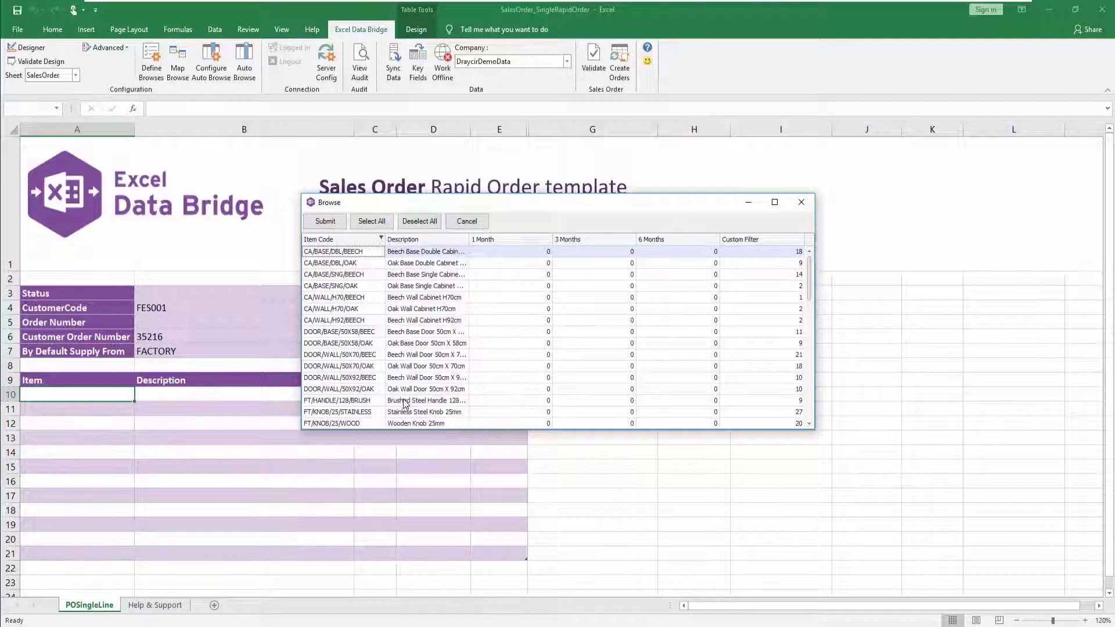
pyautogui.click(325, 221)
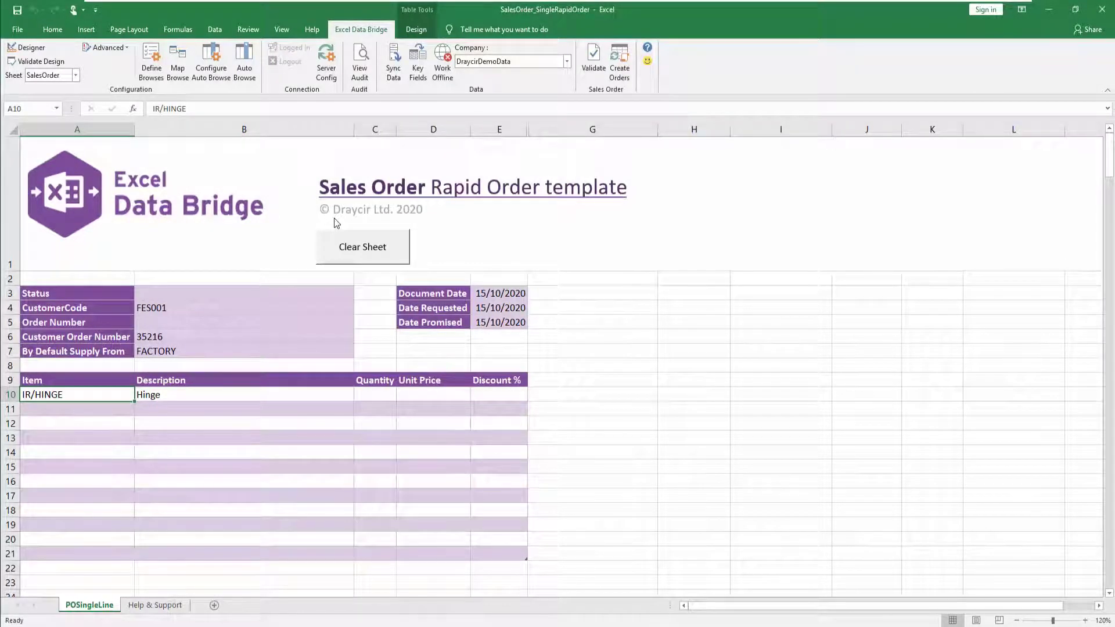
# Add the four consecutive browse items from DOOR/BASE/50X58/BEEC through DOOR/WALL/50X70/OAK together, starting in row 11.
pyautogui.click(81, 411)
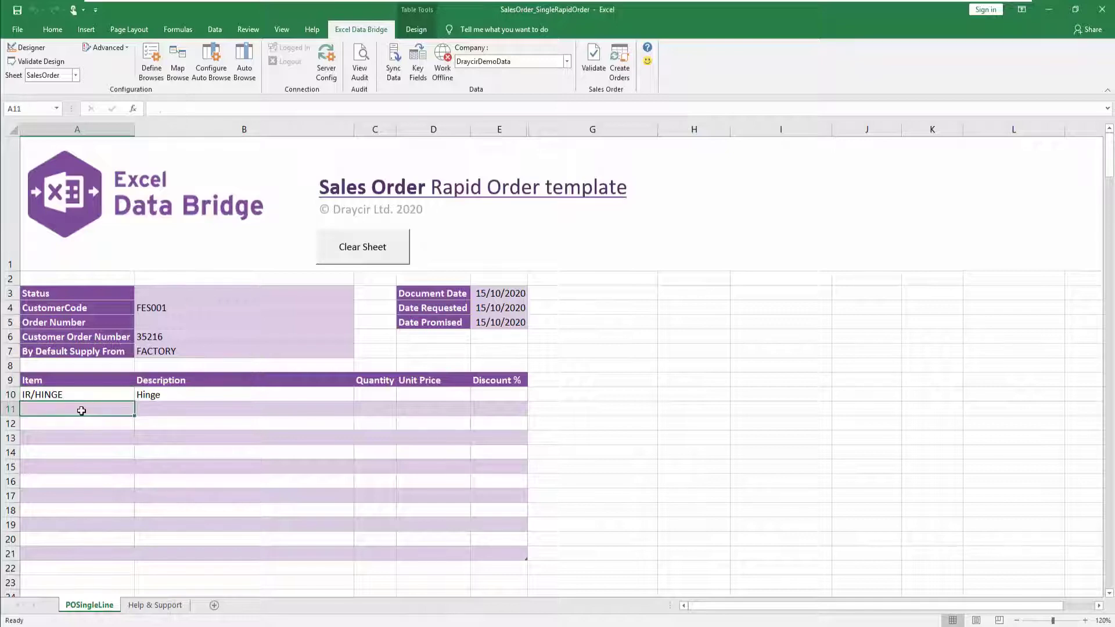
pyautogui.rightClick(81, 411)
pyautogui.click(106, 402)
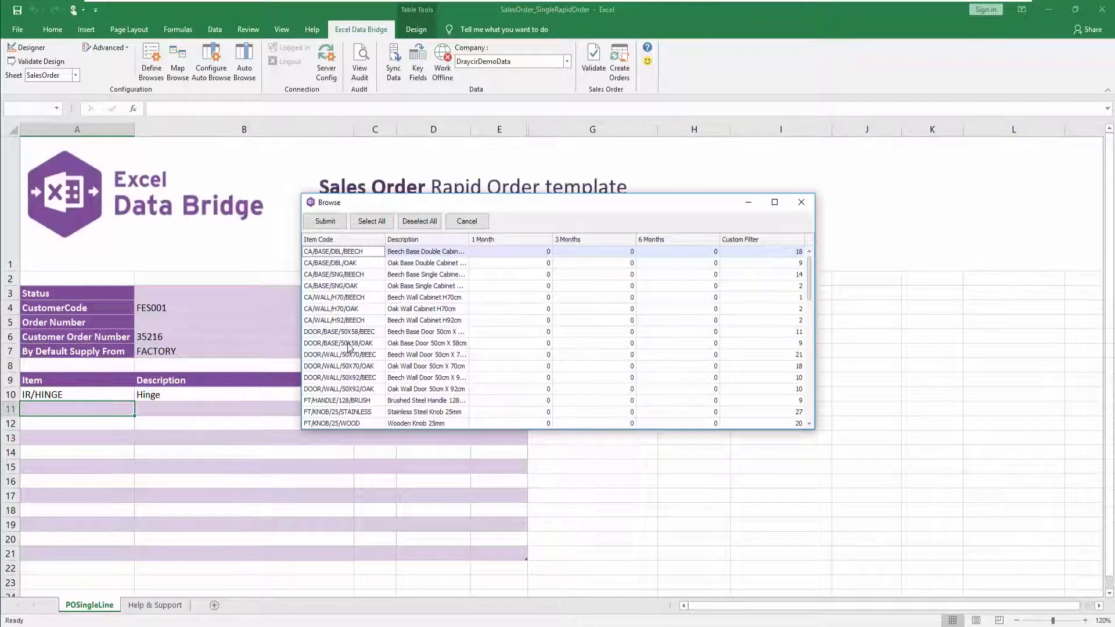
pyautogui.click(350, 334)
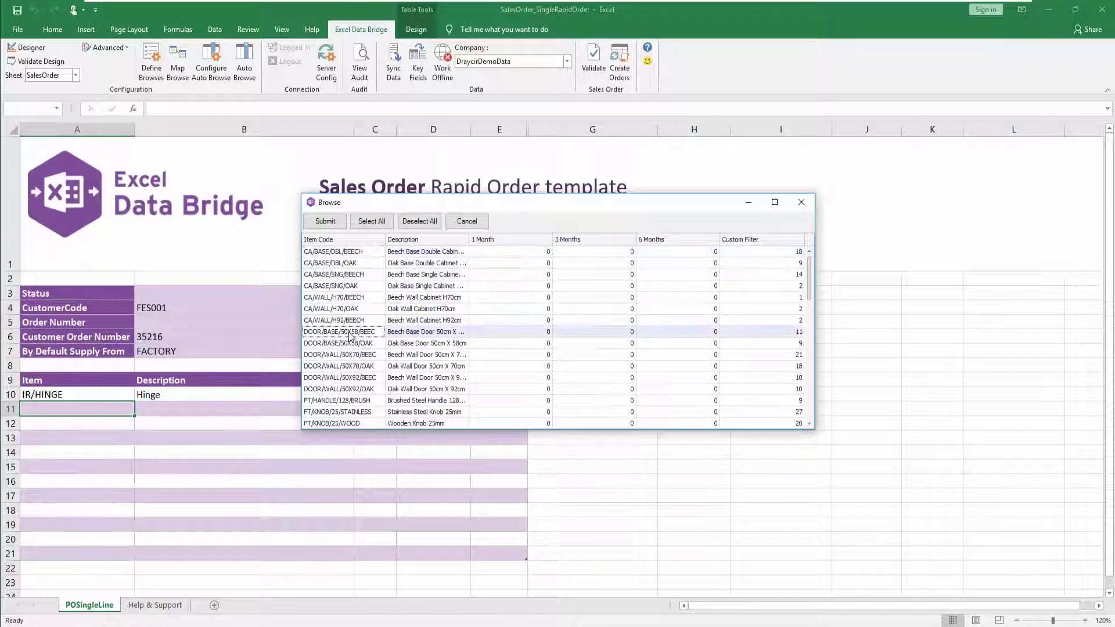
pyautogui.keyDown('shift'); pyautogui.click(343, 367); pyautogui.keyUp('shift')
pyautogui.click(340, 224)
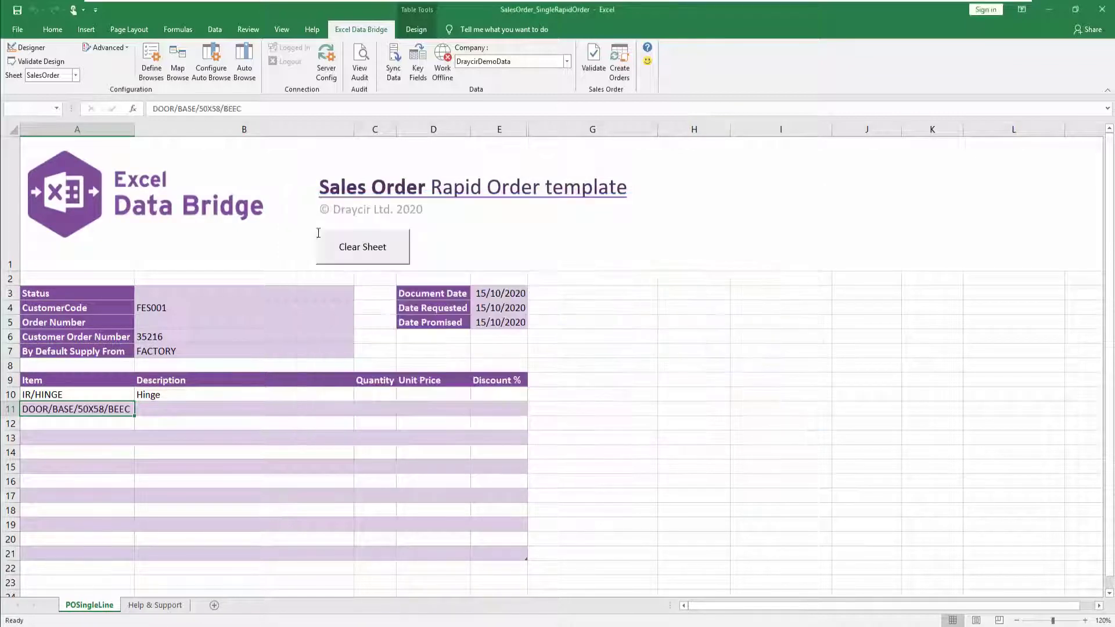
# Add CA/BASE/DBL/BEECH, FT/HANDLE/128/BRUSH and FT/KNOB/25/WOOD together from the item browse list, starting in row 15.
pyautogui.click(110, 465)
pyautogui.rightClick(109, 468)
pyautogui.click(137, 459)
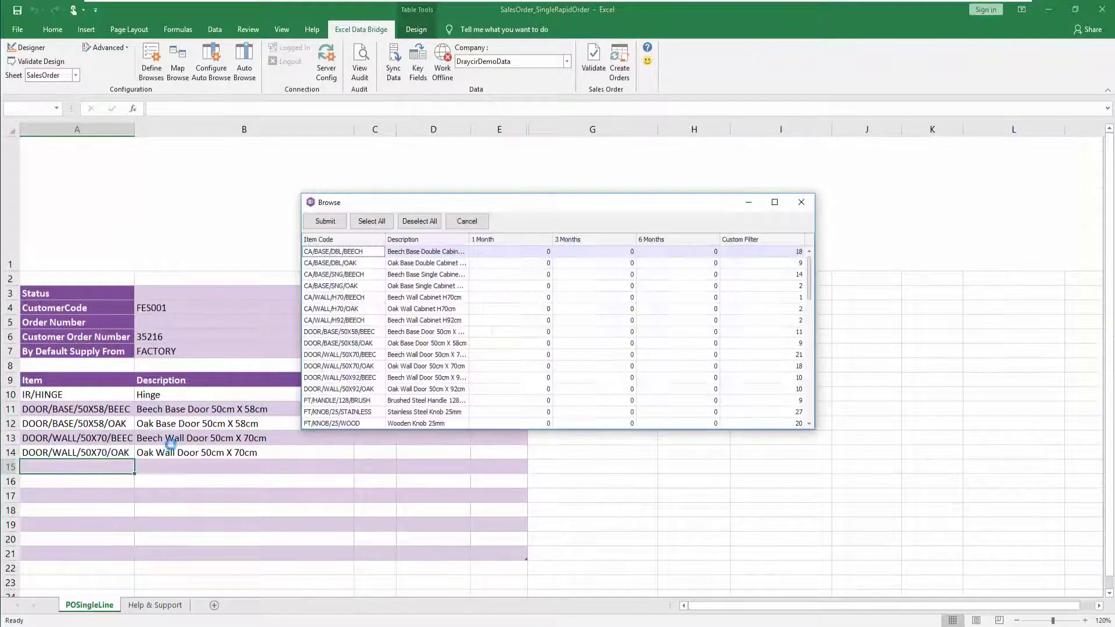
pyautogui.click(325, 412)
pyautogui.scroll(-1, 319, 427)
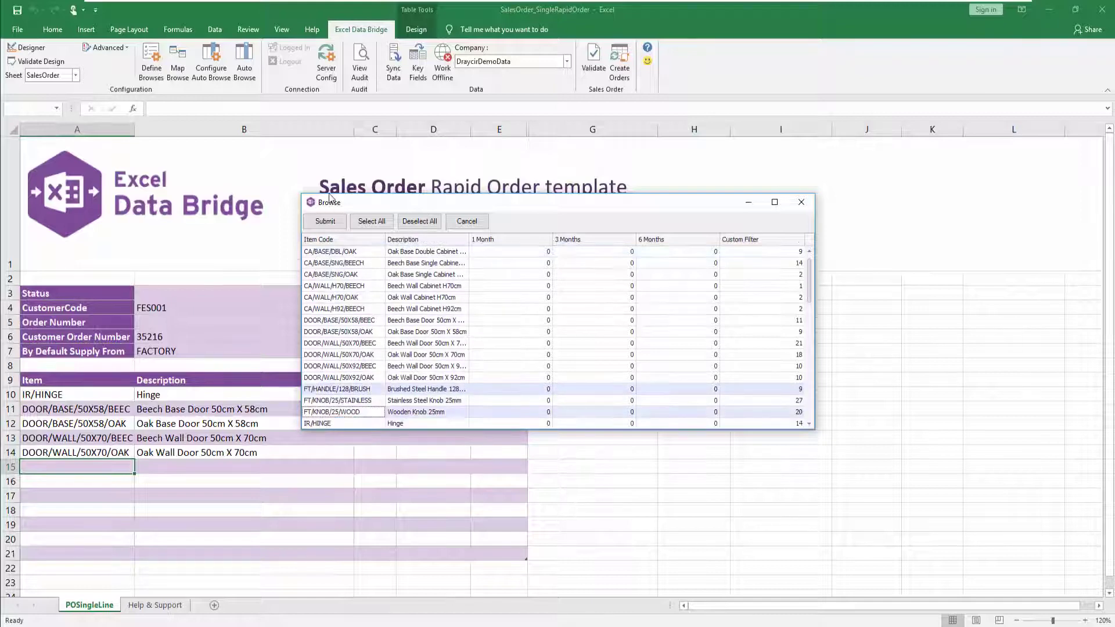
pyautogui.click(325, 221)
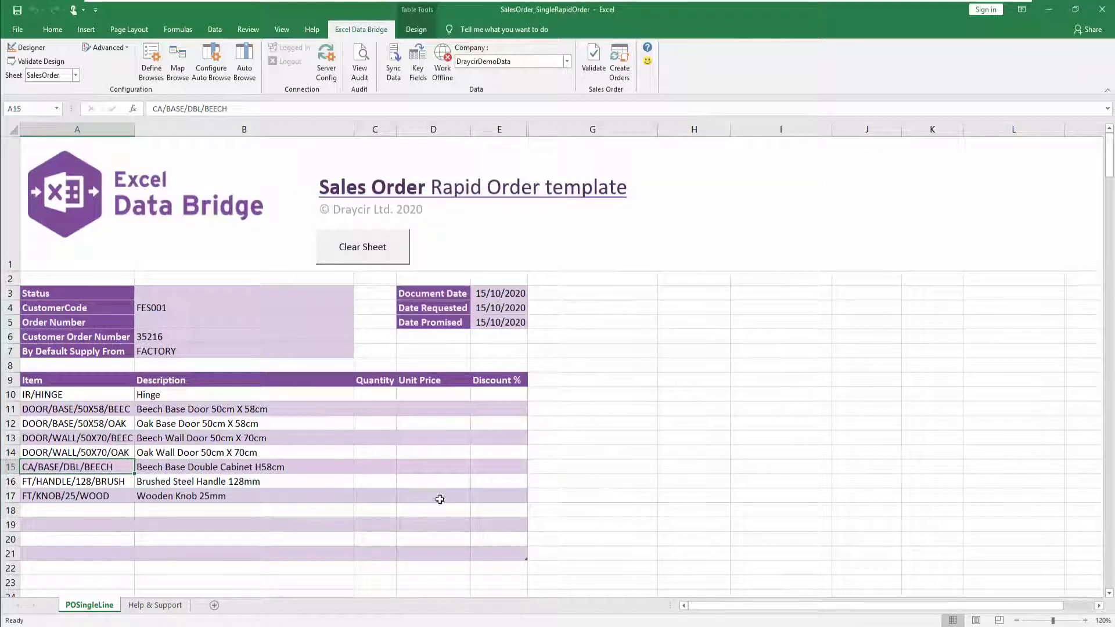
# Set the Quantity to 1 for all item lines in rows 10 to 17.
pyautogui.click(369, 397)
pyautogui.moveTo(366, 449); pyautogui.dragTo(358, 496)
pyautogui.write('1')
pyautogui.hotkey('ctrl', 'Return')
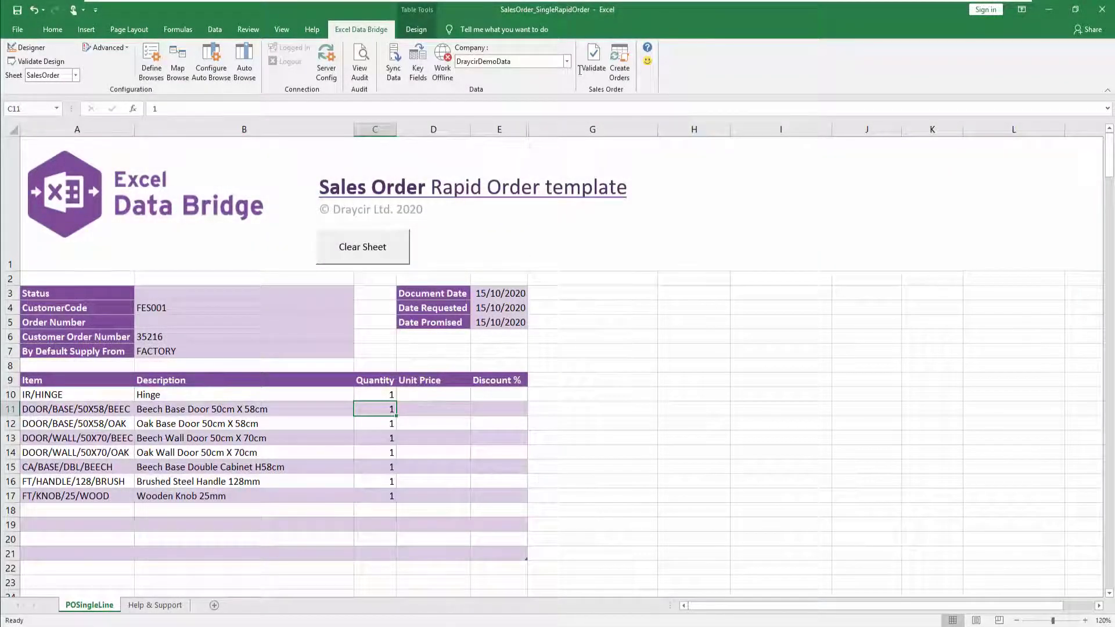
# Validate the sales order data and create the order.
pyautogui.click(595, 59)
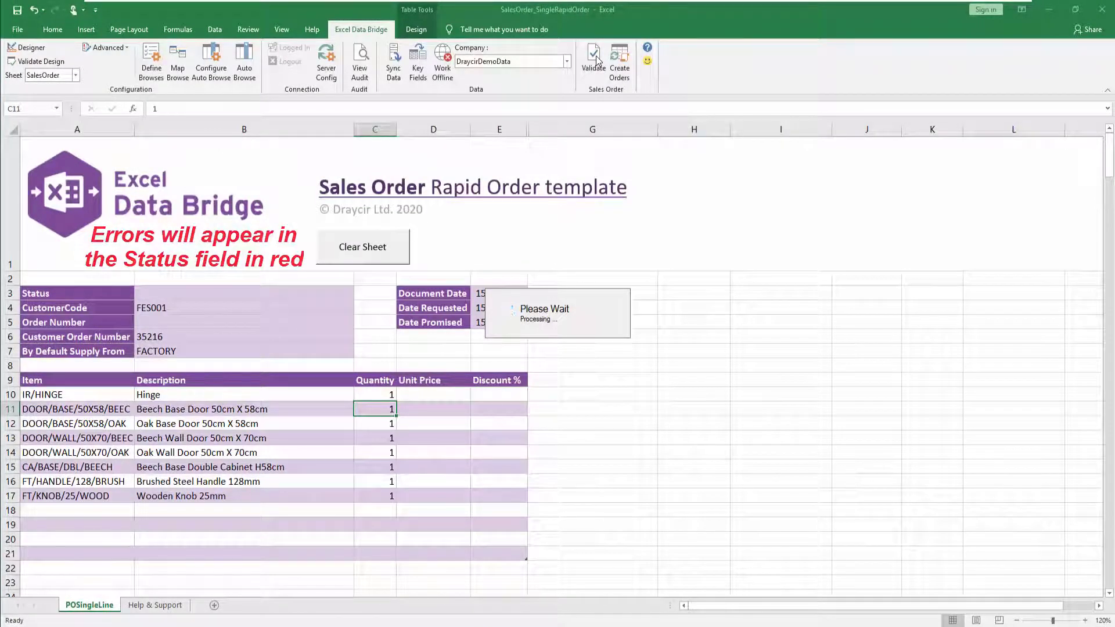
pyautogui.click(597, 60)
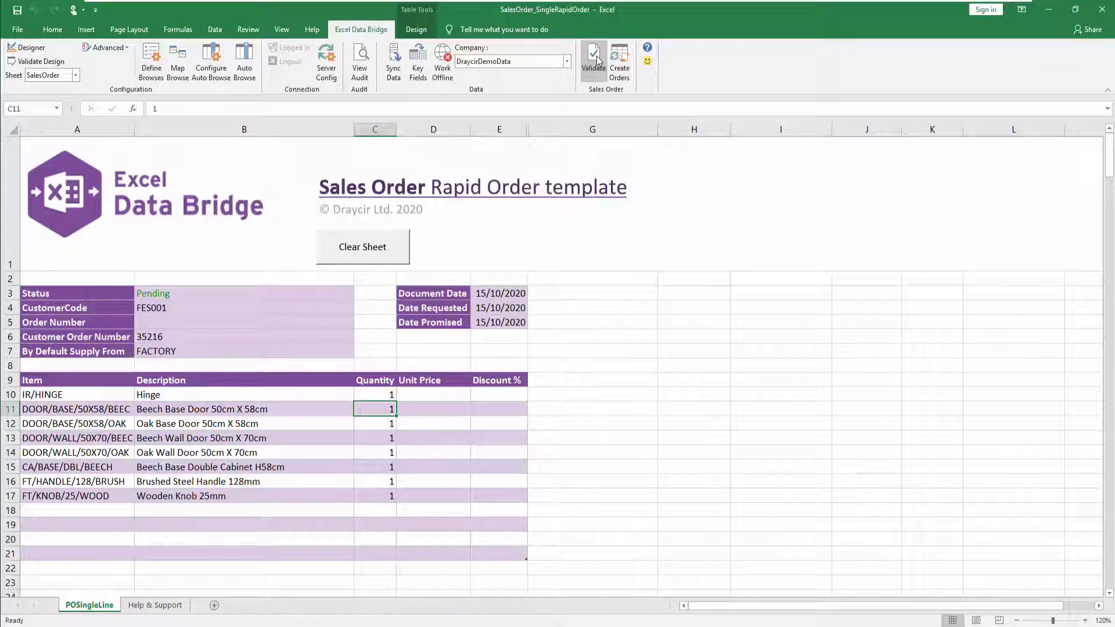
pyautogui.click(619, 65)
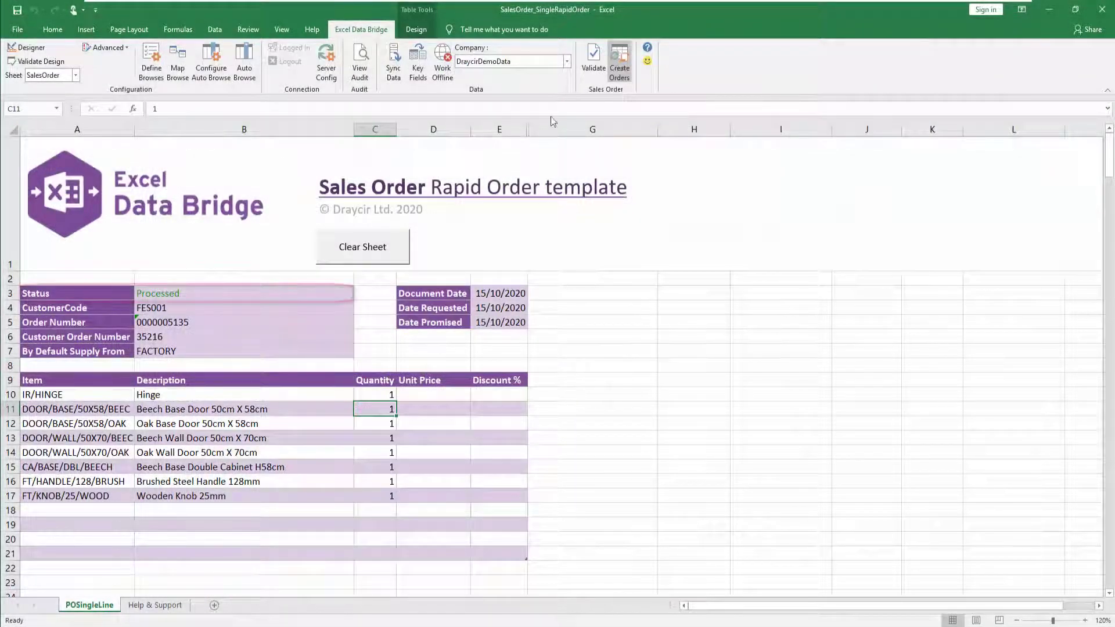
# Delete the Status and Order Number values and clear the whole order sheet.
pyautogui.click(216, 293)
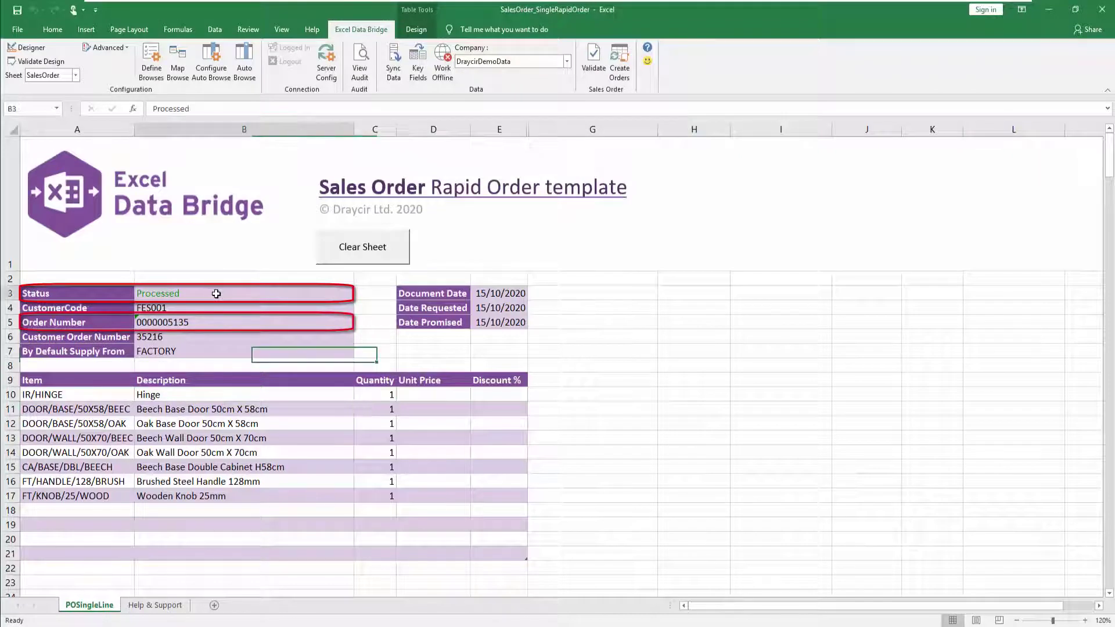
pyautogui.press('Delete')
pyautogui.click(197, 321)
pyautogui.press('Delete')
pyautogui.click(371, 248)
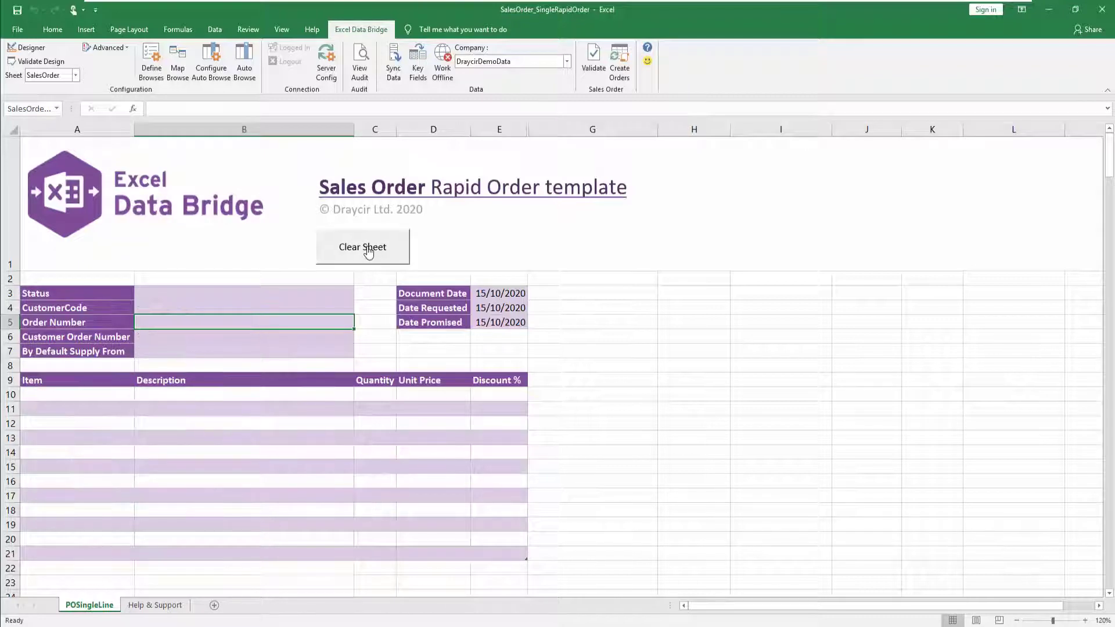
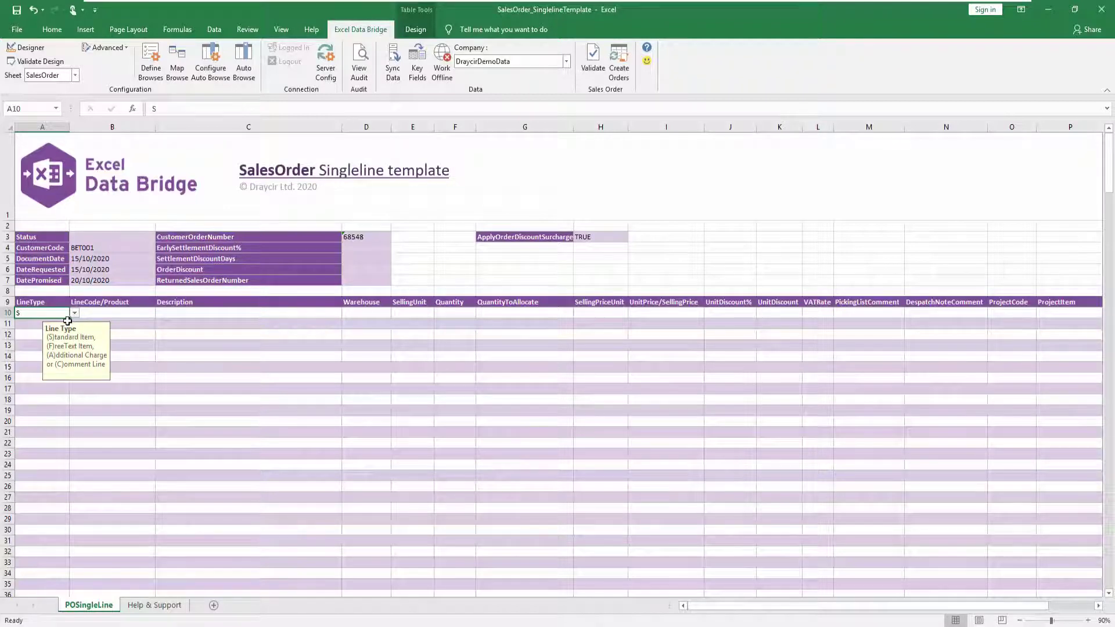
# In the Singleline template, fill LineCode/Product in row 10 with ABBuiltIn/15/0/2 from the product browse list.
pyautogui.rightClick(103, 319)
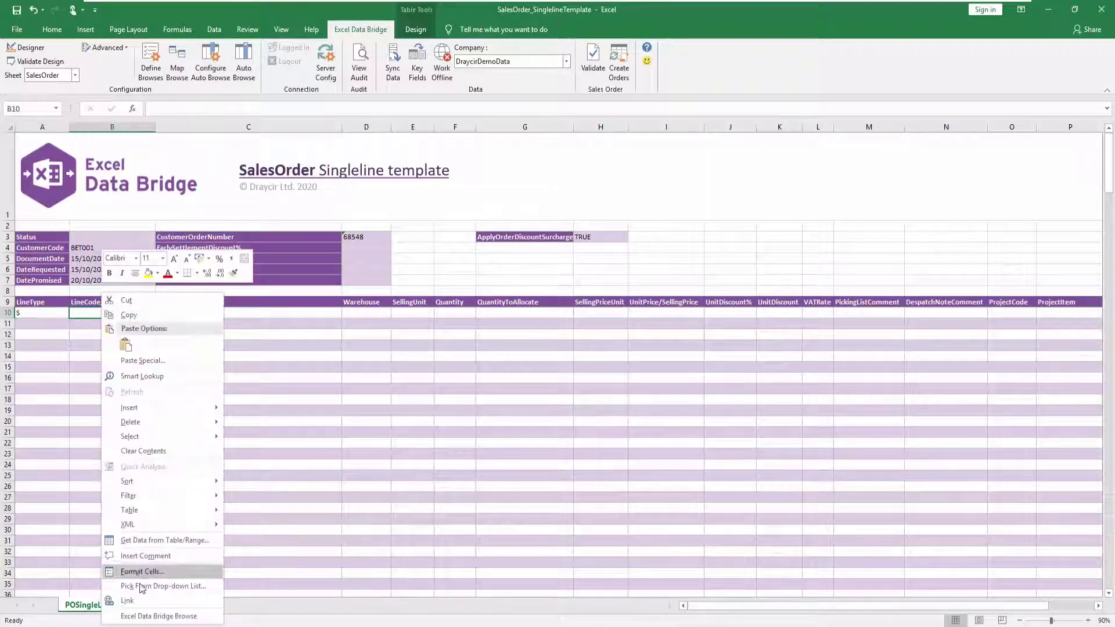
pyautogui.click(140, 616)
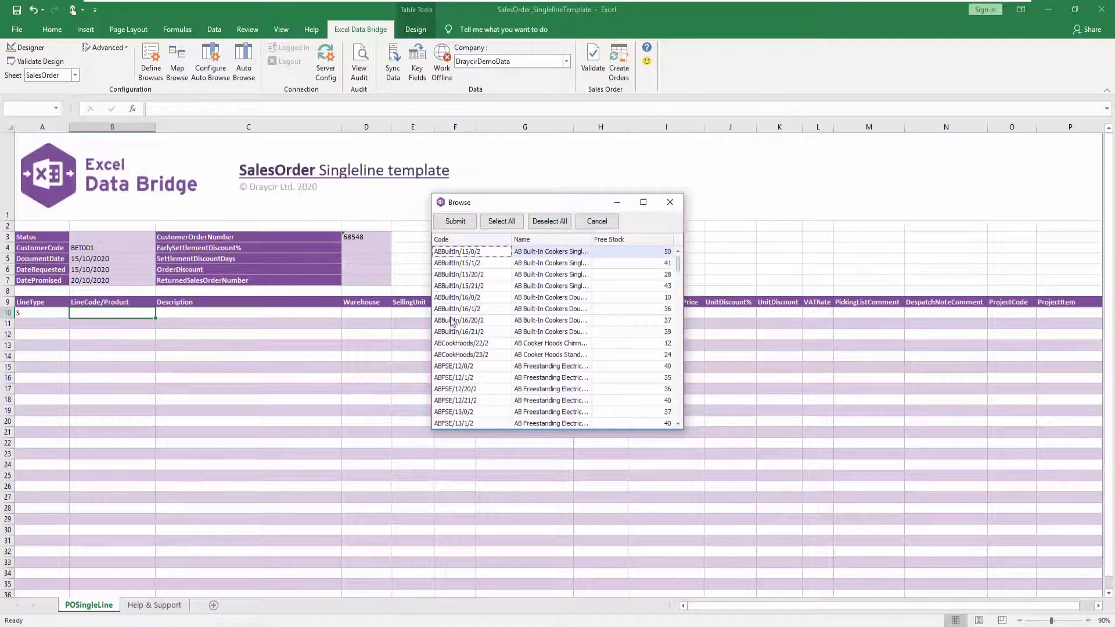
pyautogui.doubleClick(512, 252)
# Fill the Warehouse in row 10 with WAREHOUSE from the browse list and set the Quantity to 2.
pyautogui.rightClick(374, 308)
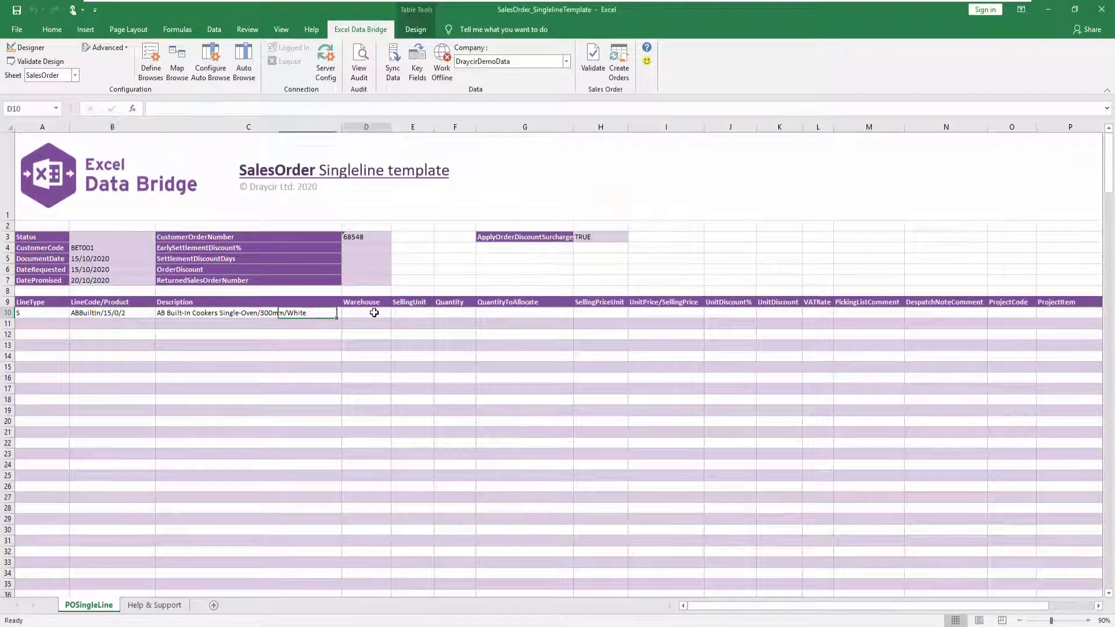
pyautogui.click(398, 619)
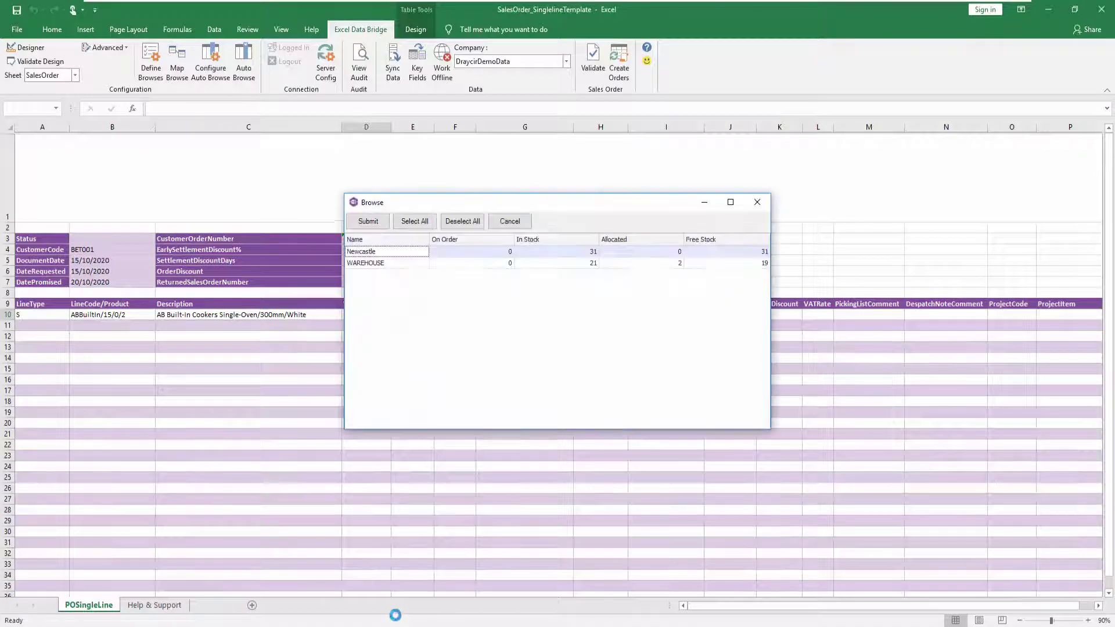
pyautogui.doubleClick(388, 263)
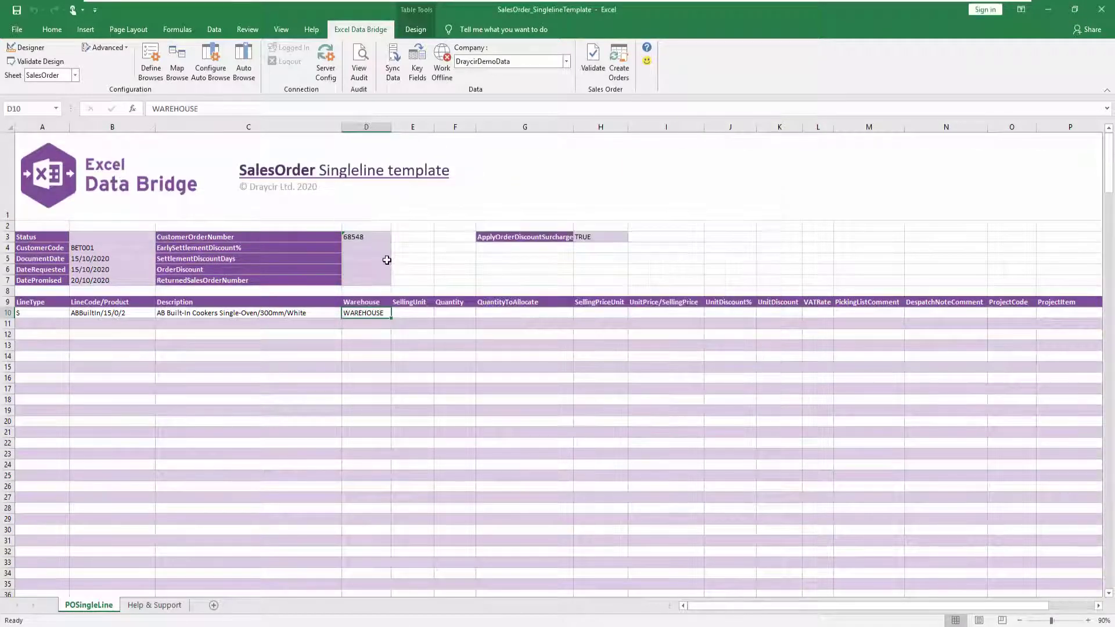
pyautogui.click(446, 311)
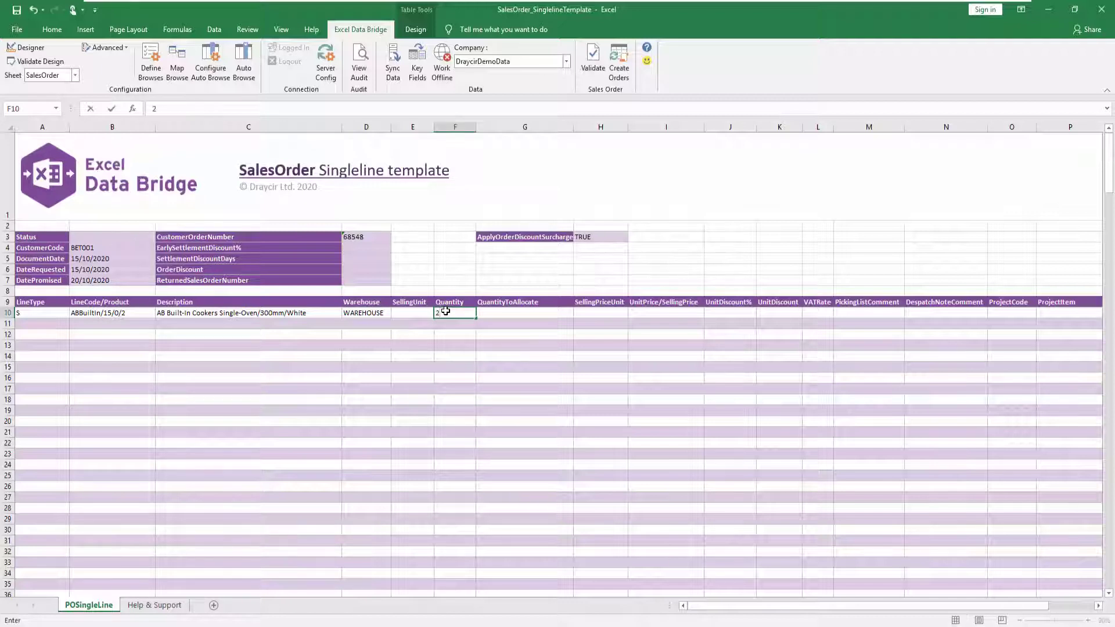
pyautogui.press('Tab')
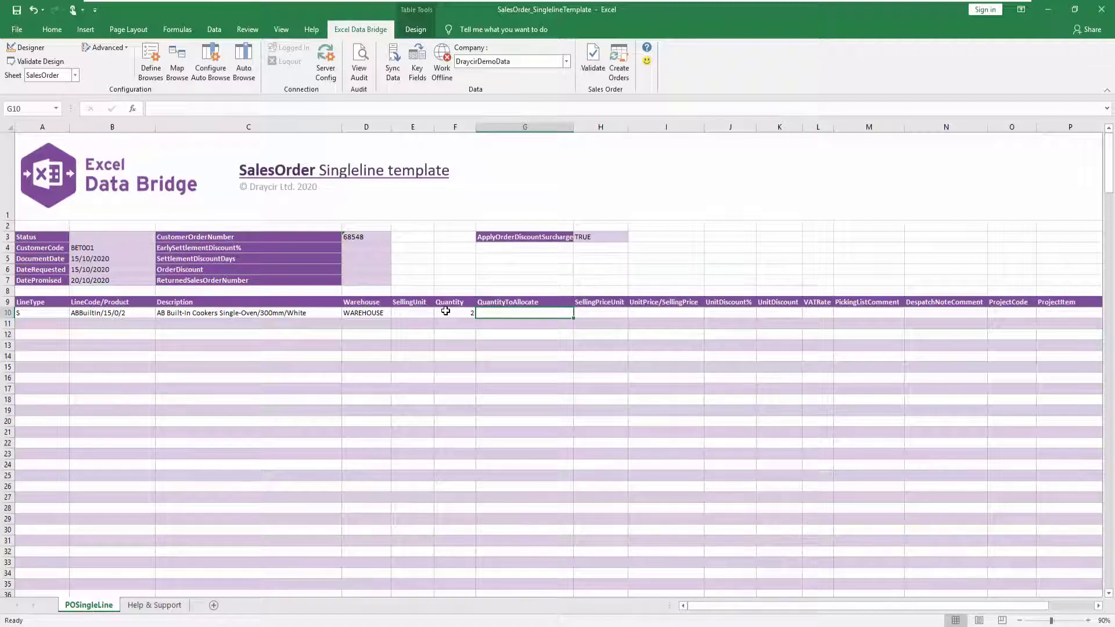
# Delete the PickingListComment and DespatchNoteComment columns from the Singleline template.
pyautogui.moveTo(874, 127); pyautogui.dragTo(920, 129)
pyautogui.rightClick(919, 126)
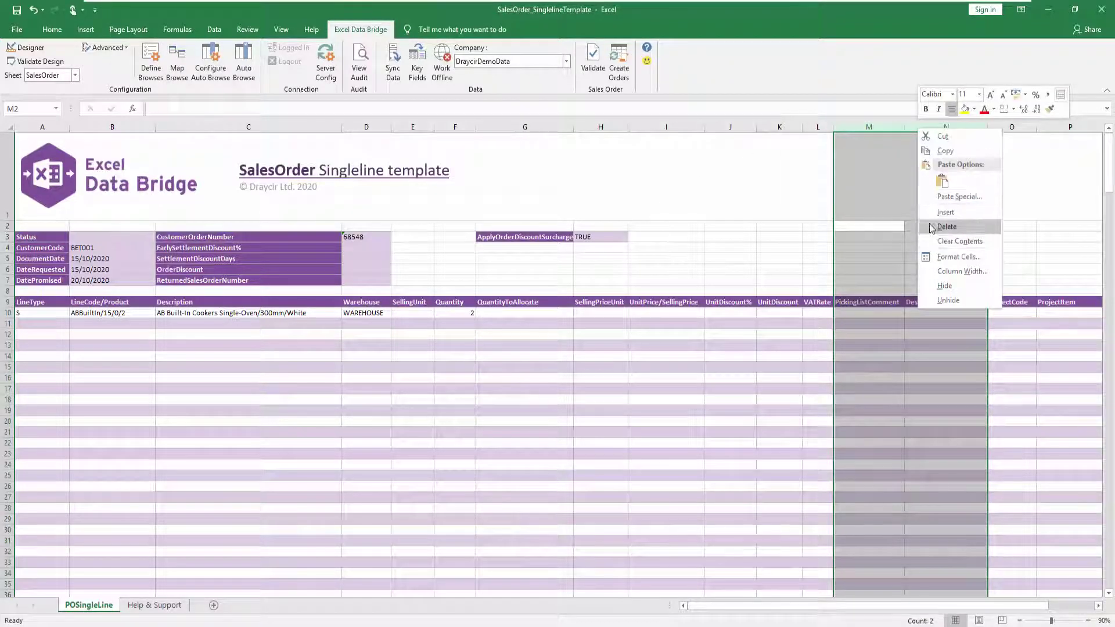
pyautogui.click(929, 227)
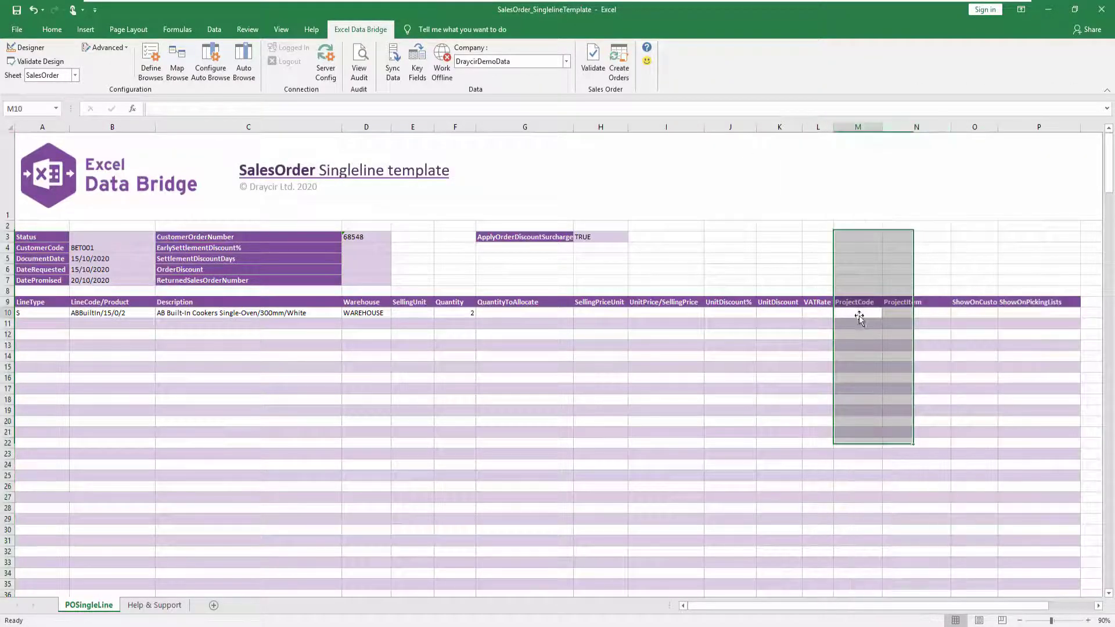
pyautogui.click(862, 314)
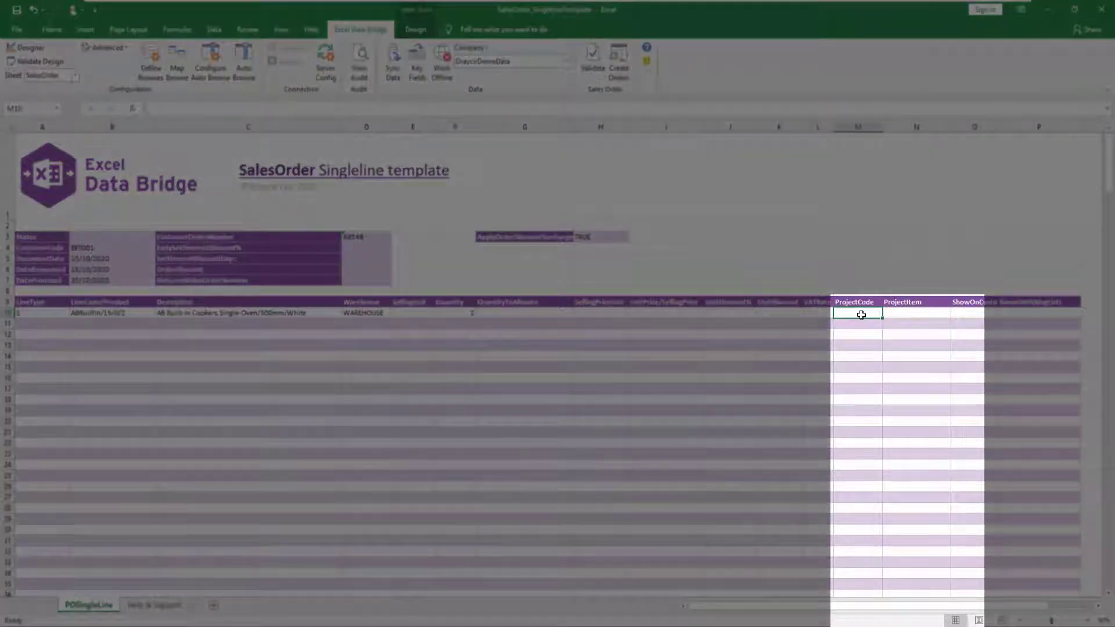
pyautogui.rightClick(861, 314)
pyautogui.click(866, 614)
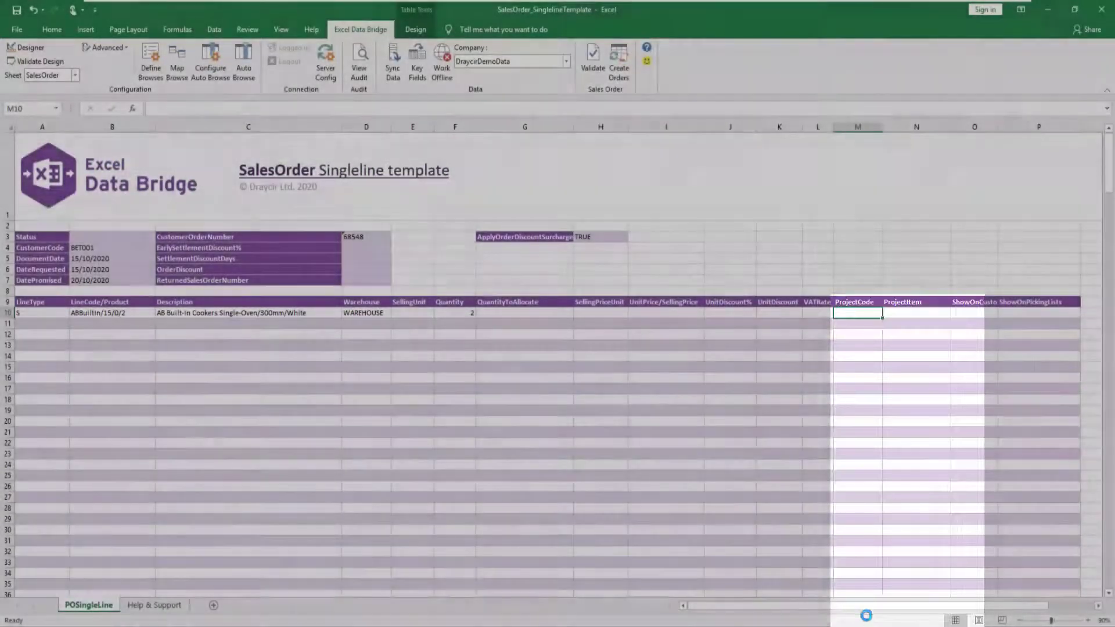
pyautogui.click(439, 289)
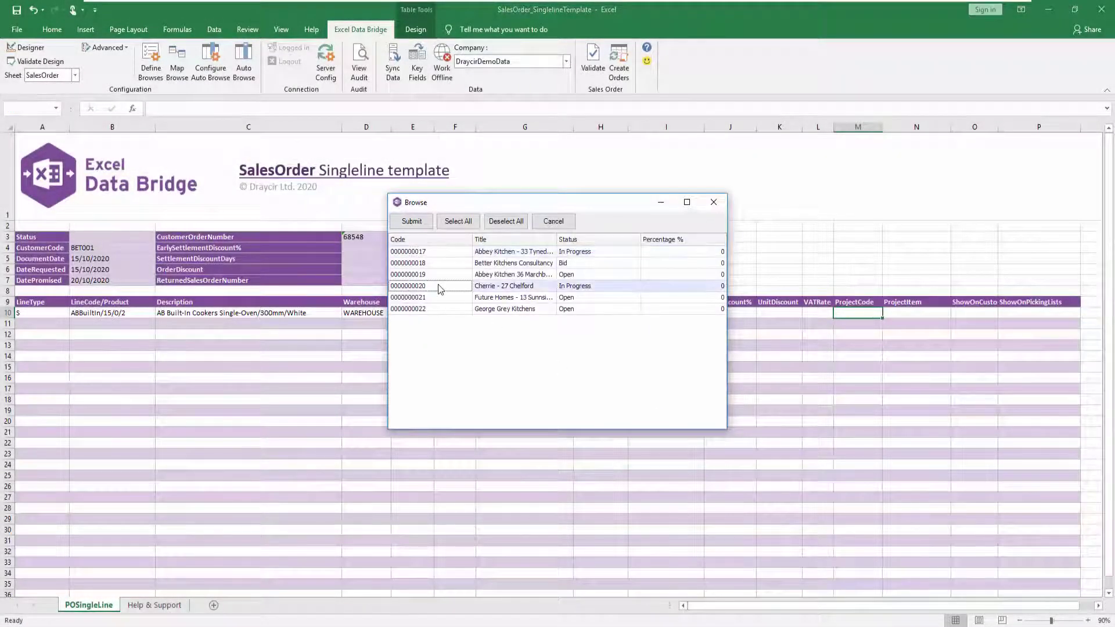
pyautogui.click(412, 221)
pyautogui.rightClick(911, 318)
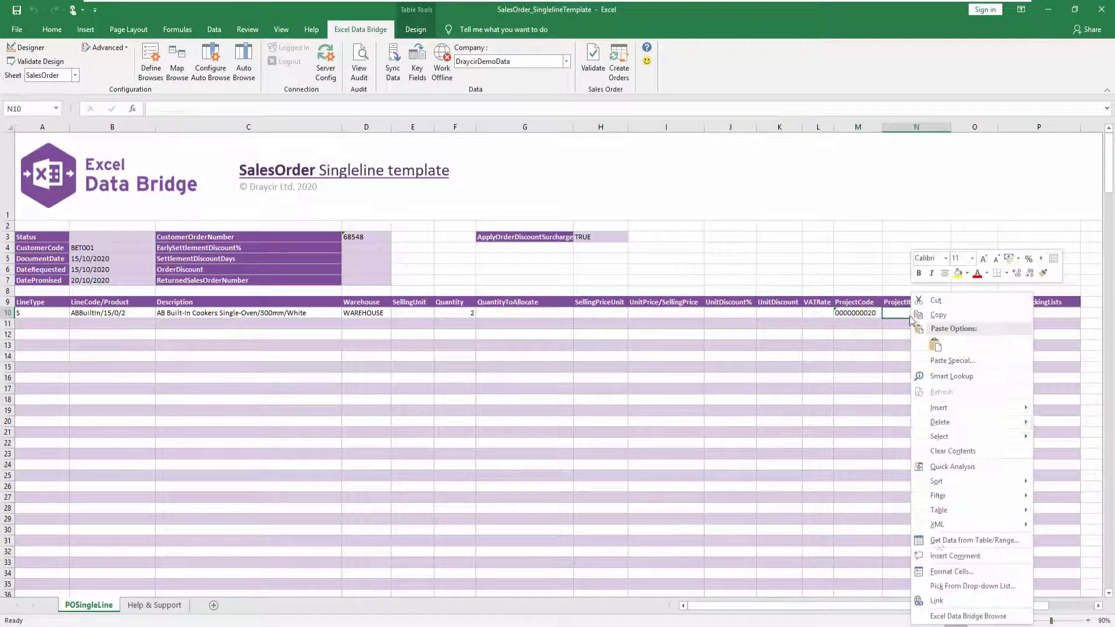
pyautogui.click(964, 615)
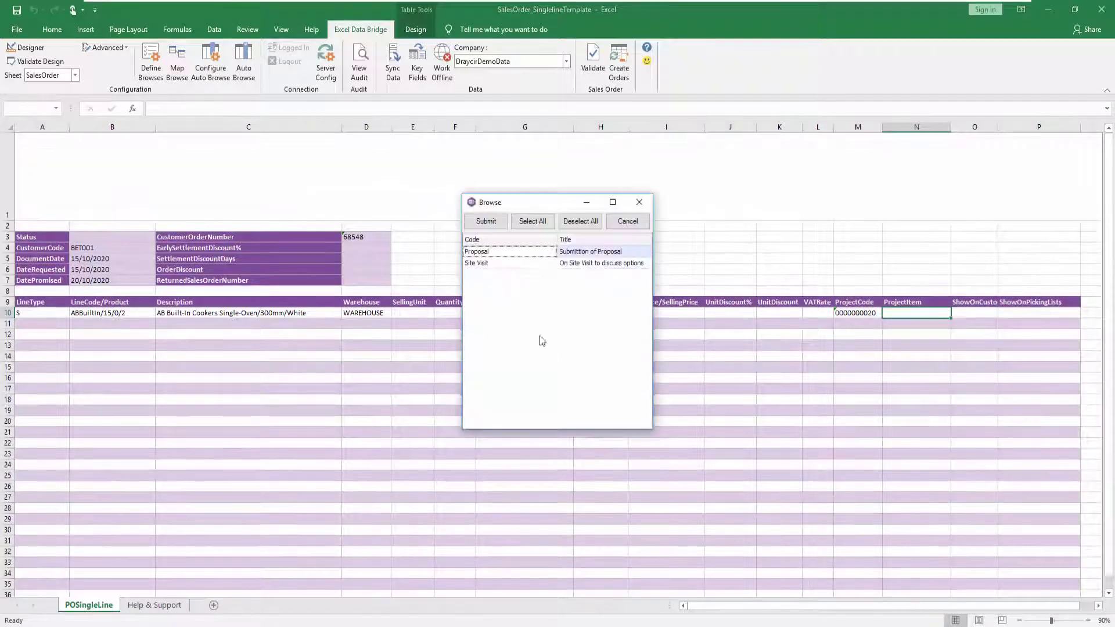
pyautogui.doubleClick(490, 262)
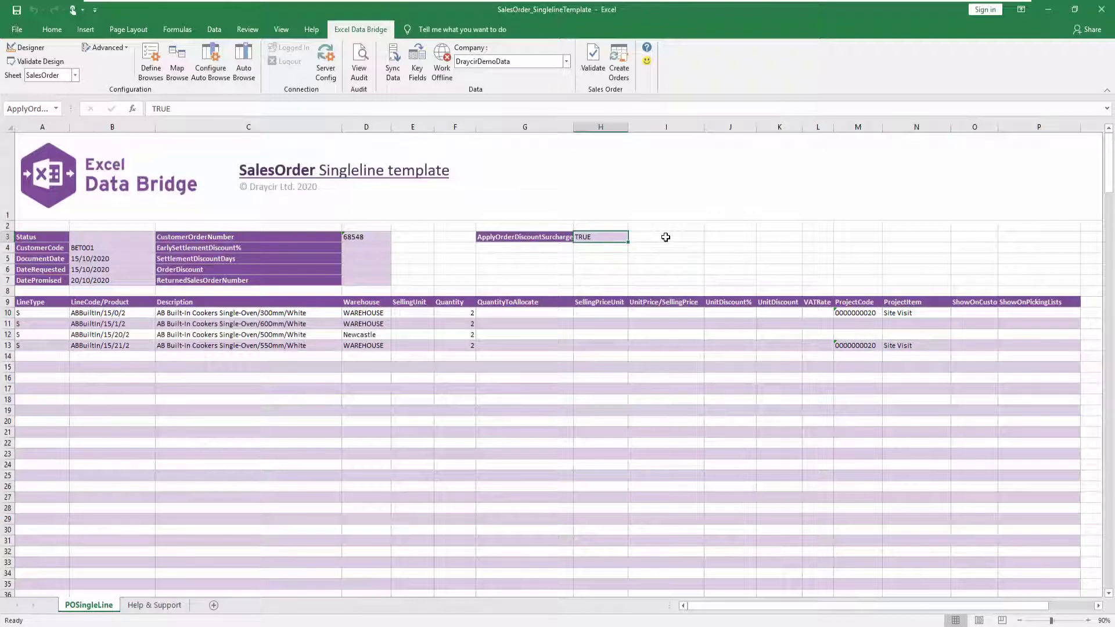
# Create the sales order from the four item lines in the Singleline template.
pyautogui.click(619, 64)
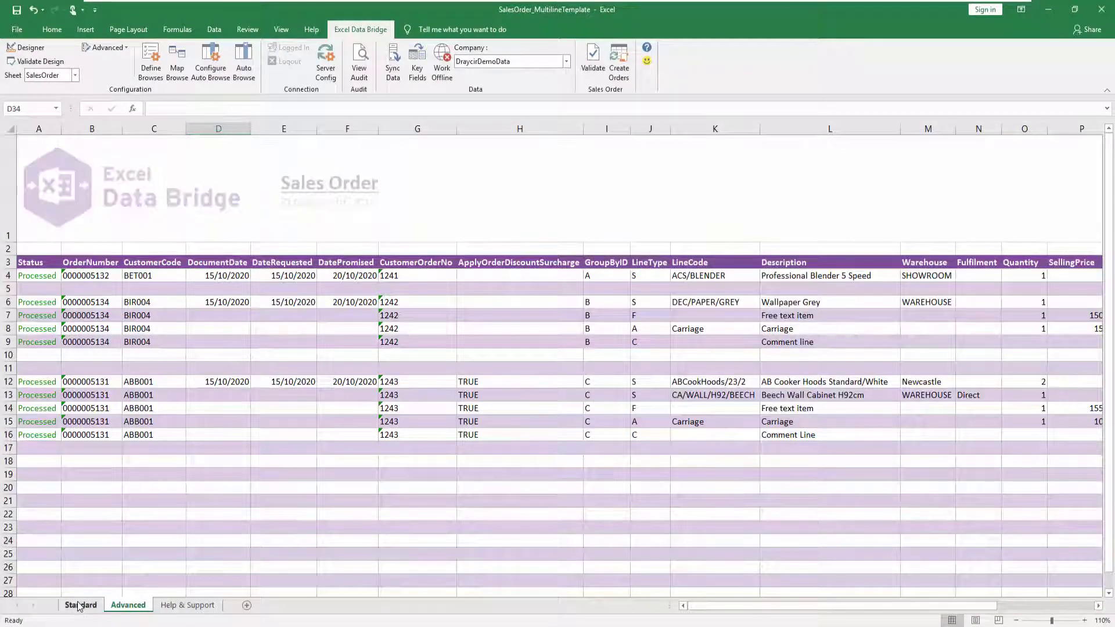
# Review the Standard sheet of the Multiline template and return to the Advanced sheet.
pyautogui.click(80, 606)
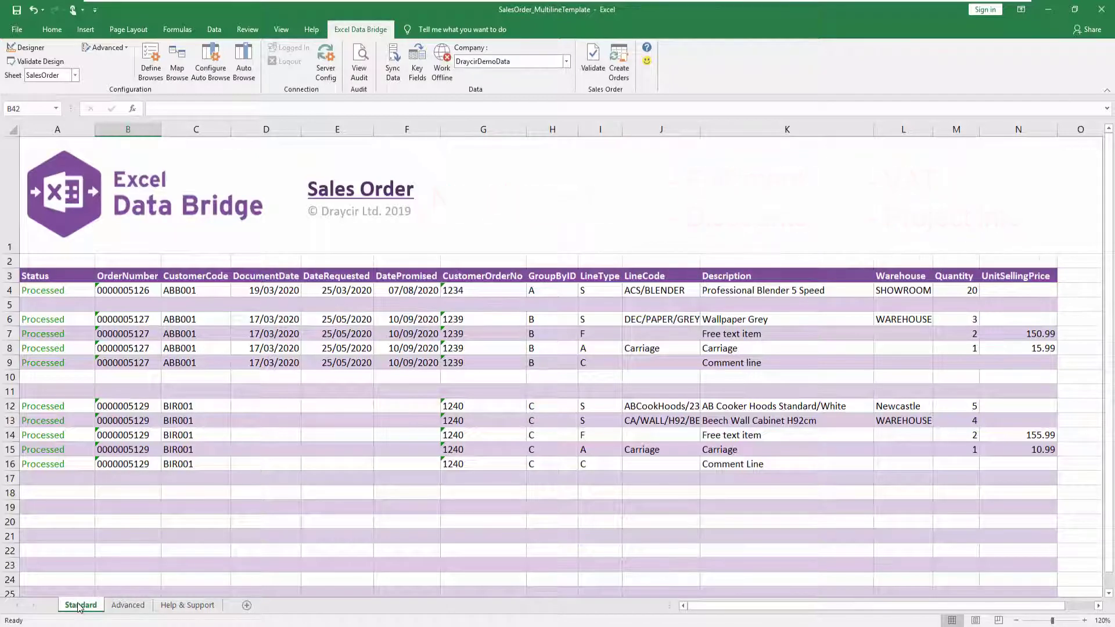
pyautogui.click(119, 606)
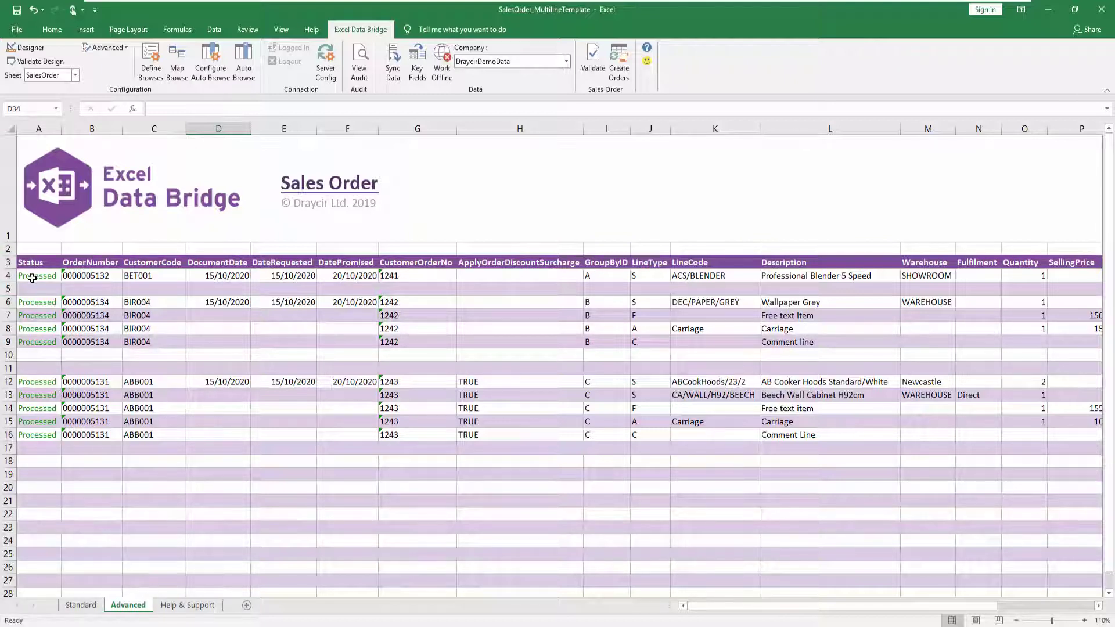
# Clear the Status and OrderNumber values in rows 4 to 16 of the Advanced sheet and create the orders.
pyautogui.moveTo(37, 275); pyautogui.dragTo(83, 437)
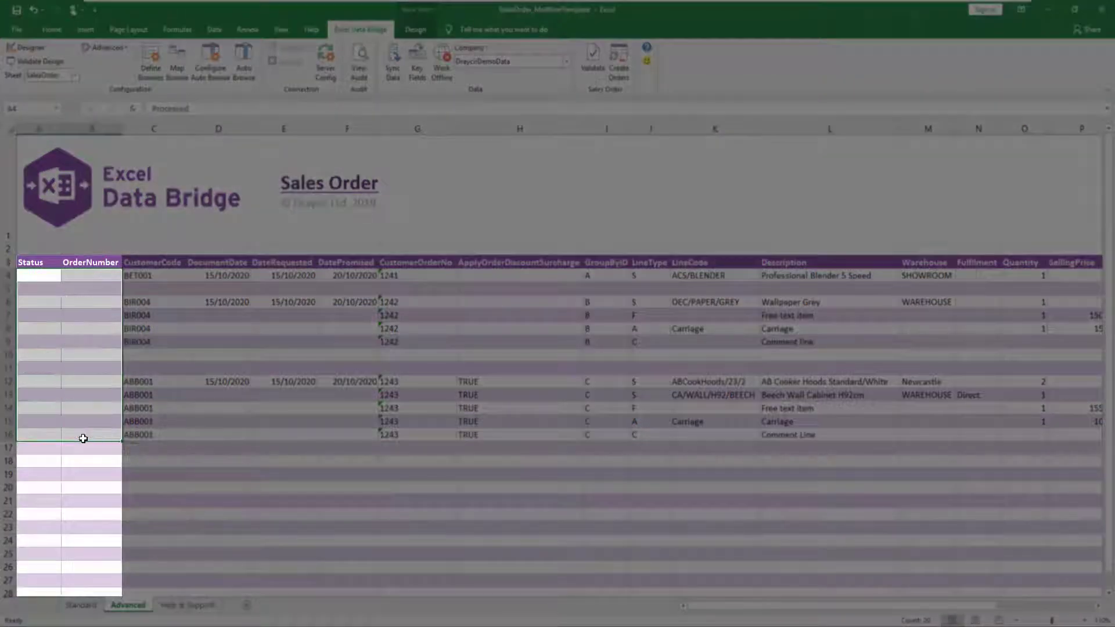
pyautogui.press('Delete')
pyautogui.click(85, 432)
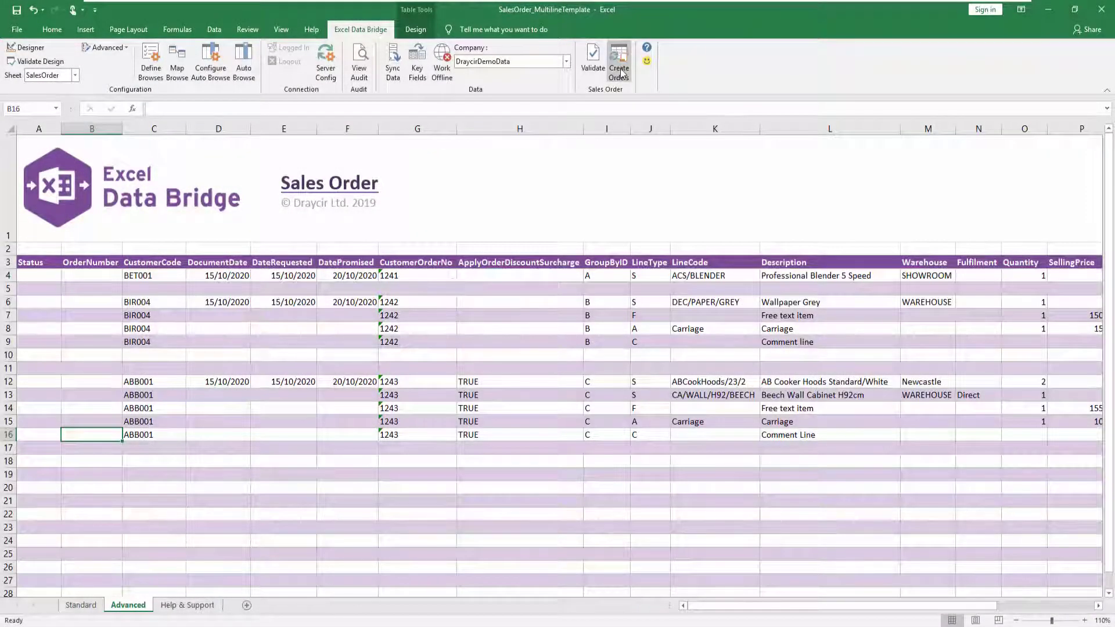
pyautogui.click(620, 72)
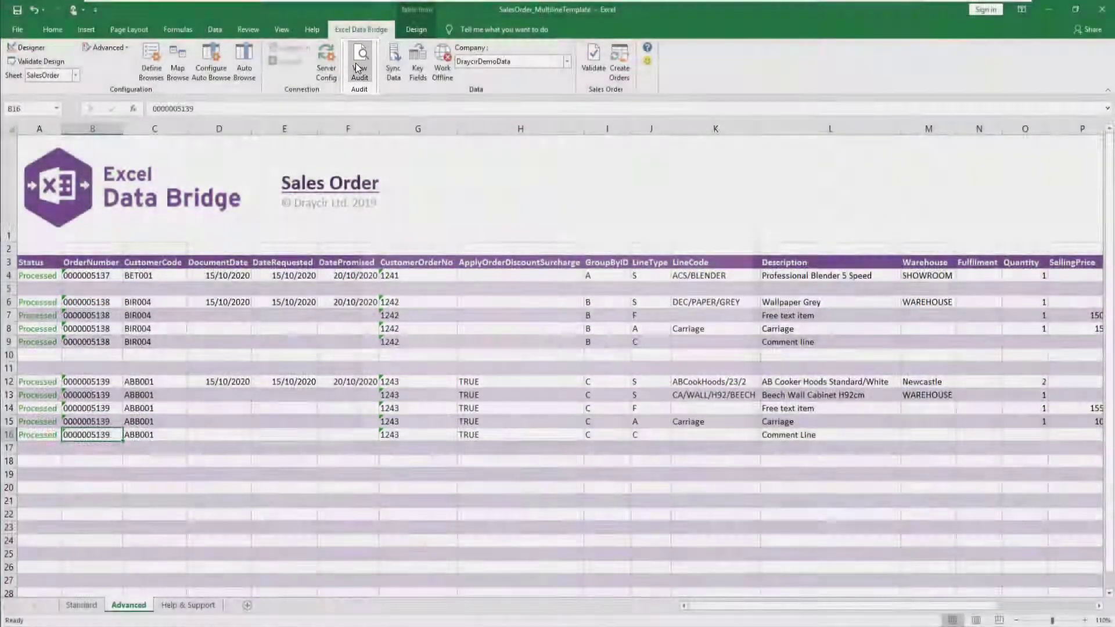
# Open the audit of submitted sales orders and view the transaction data for batch 12.
pyautogui.click(357, 68)
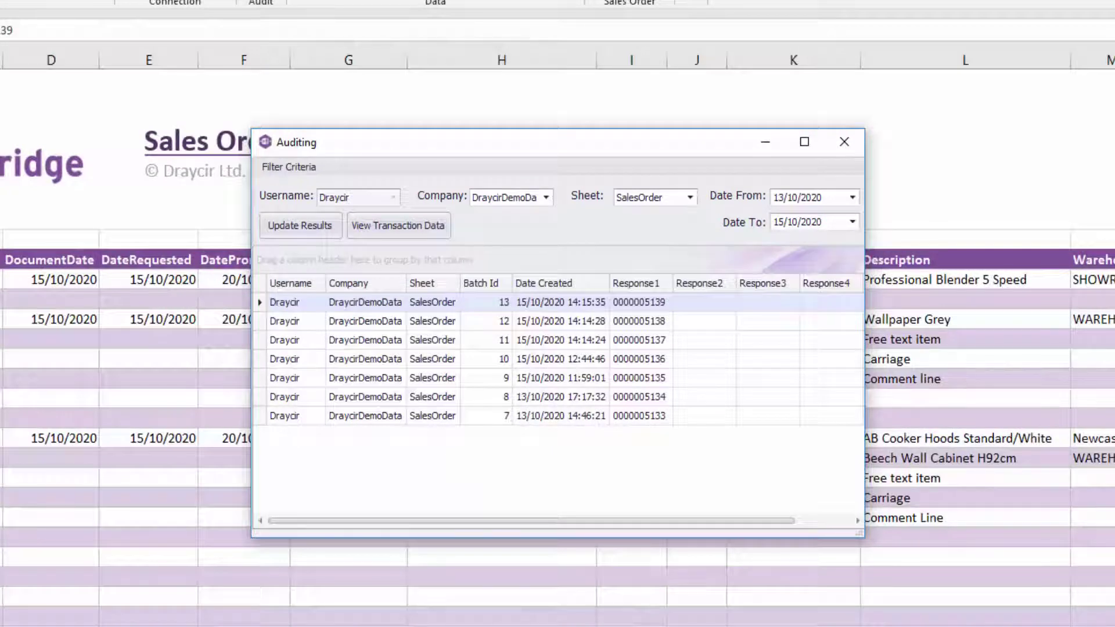
pyautogui.click(343, 321)
pyautogui.click(383, 227)
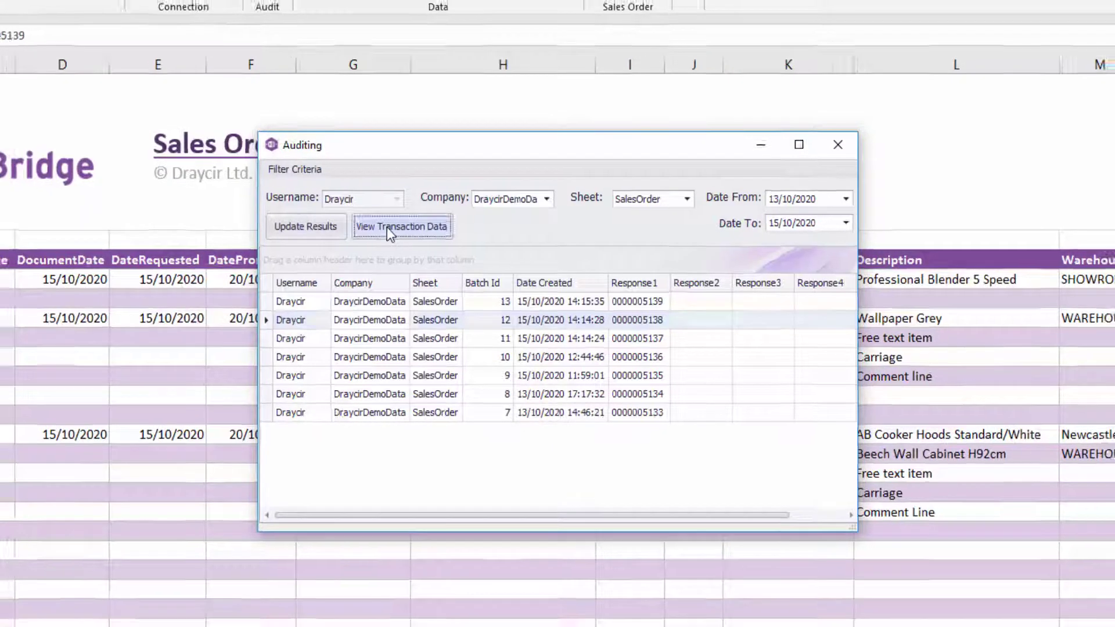